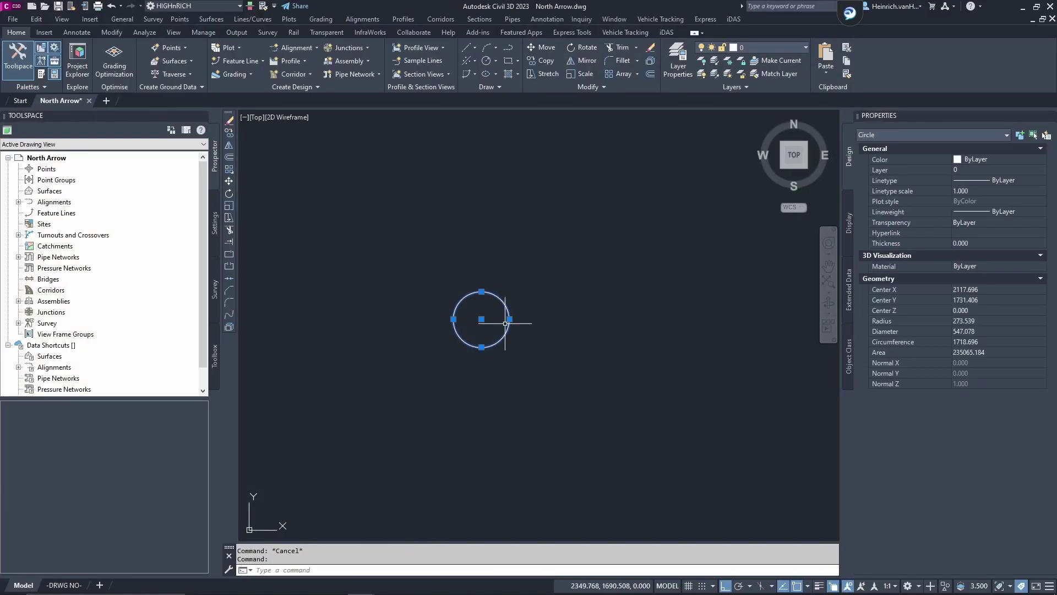
Step: Draw a narrow upright rectangle and move it so its base is centred on the circle's centre
text(rec)
key(Return)
click(561, 280)
click(562, 280)
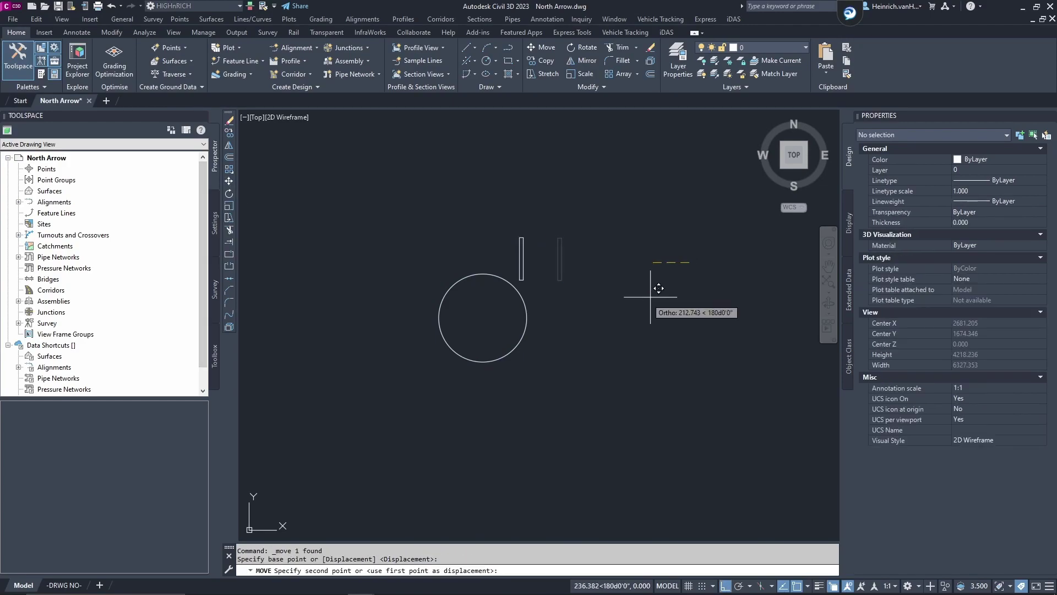
scroll(485, 308, up, 5)
click(509, 314)
click(502, 364)
scroll(547, 368, down, 2)
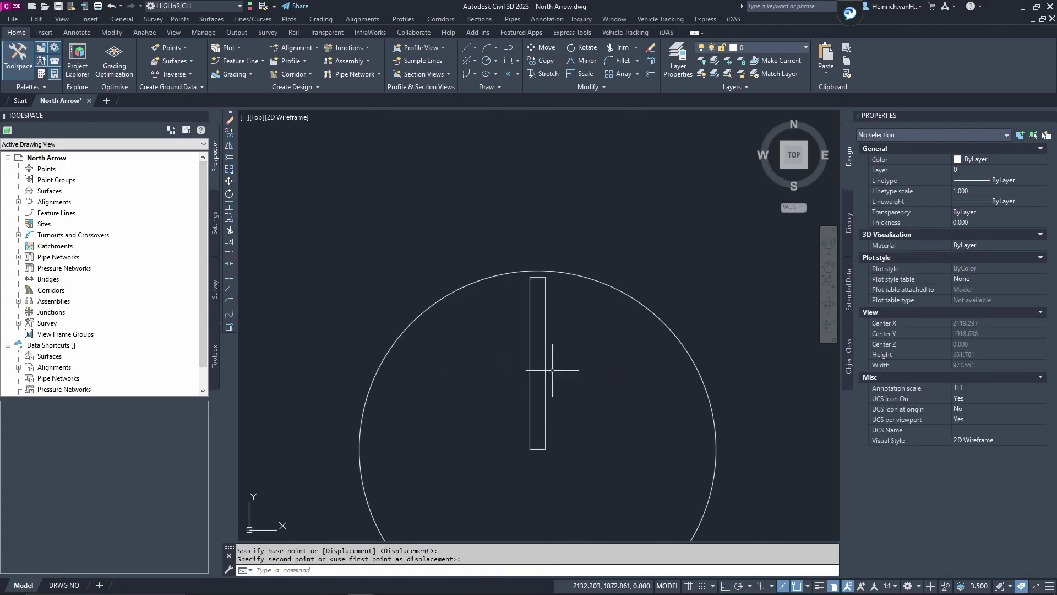
Step: Fill the narrow rectangle with a solid hatch
key(Escape)
key(Escape)
text(ha)
key(Return)
click(547, 297)
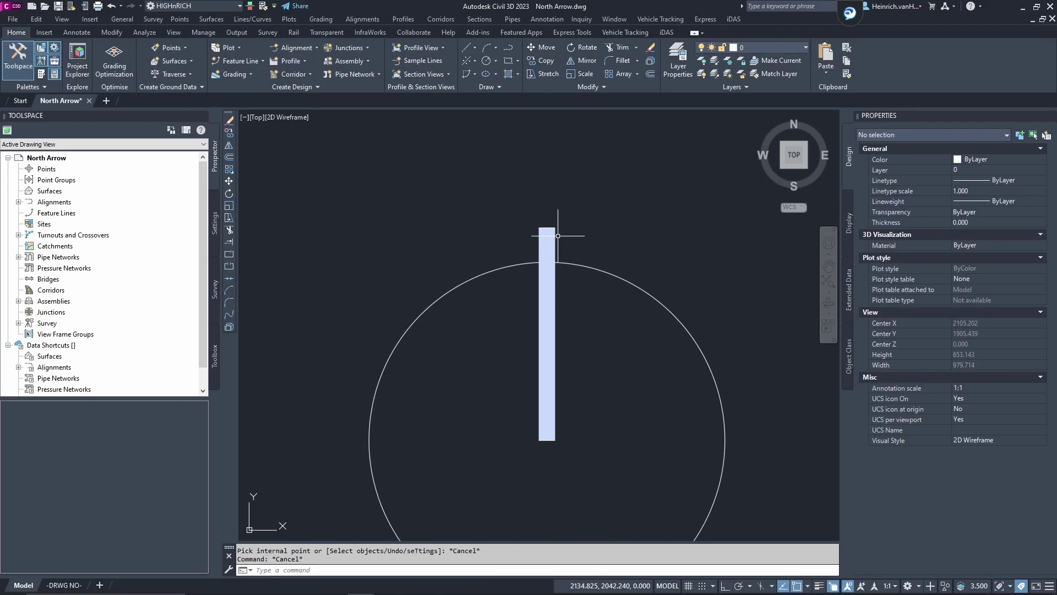
key(Return)
Step: Add the multiline text "N" above the filled bar
scroll(512, 277, down, 3)
text(mt)
key(Return)
click(471, 234)
click(542, 263)
text(N)
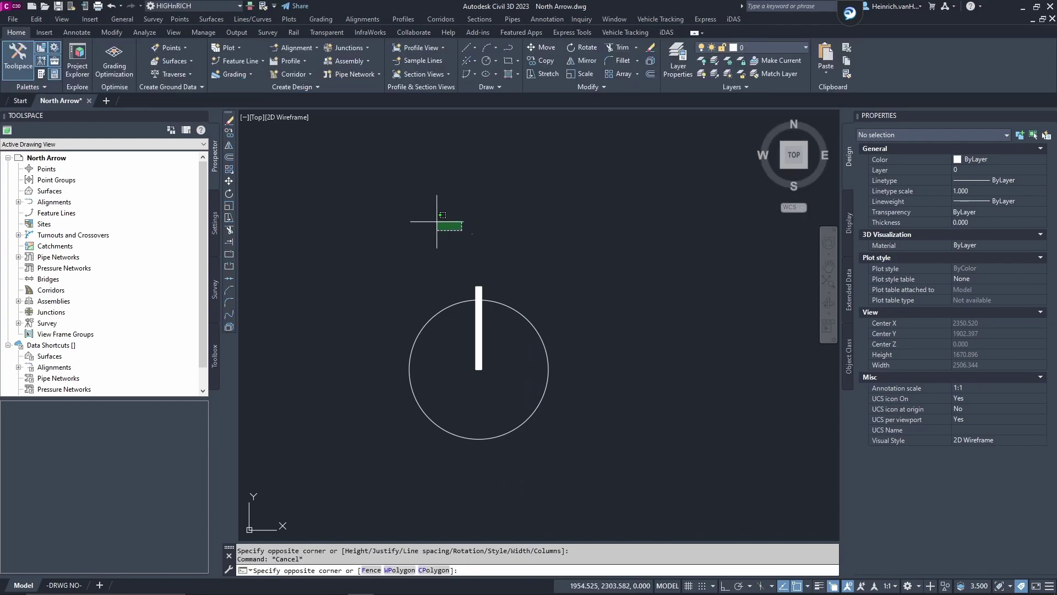
Step: Set the "N" text's height to 100 and assign it a different text style
click(478, 242)
click(960, 331)
text(3.5)
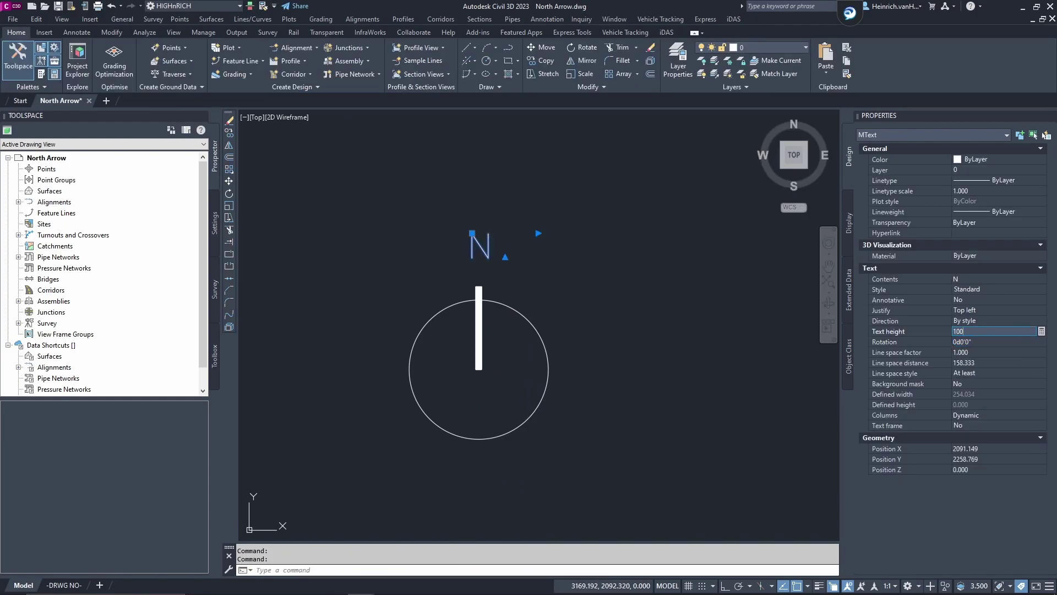
click(991, 289)
click(982, 326)
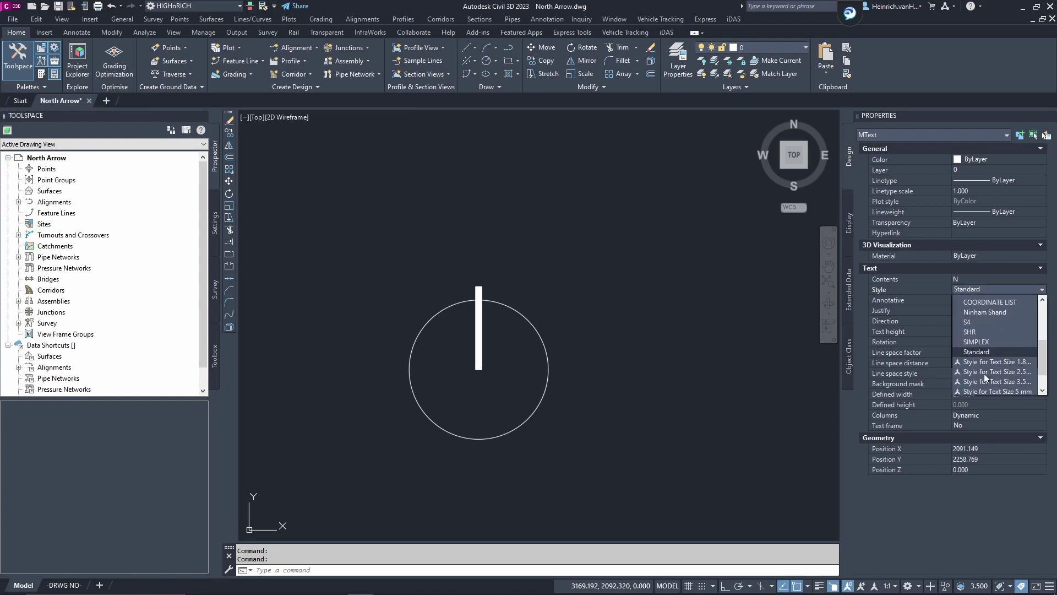
Step: Move the "N" text so it sits just above the end of the filled bar
click(542, 47)
click(652, 249)
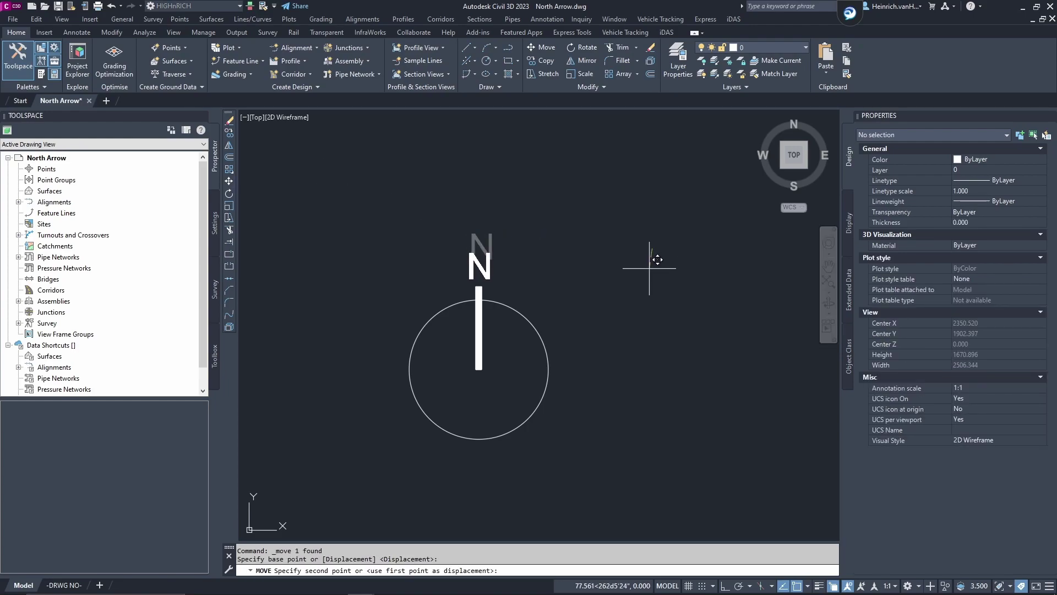
key(Escape)
scroll(647, 291, down, 2)
scroll(632, 332, up, 2)
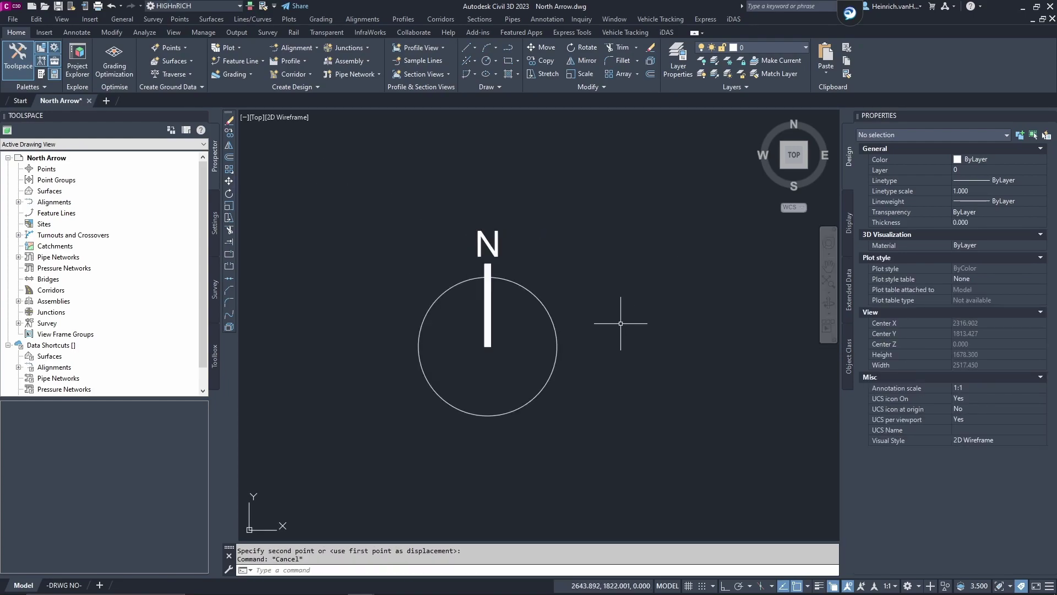
Step: Copy the text, bar, hatch and circle with the circle's centre as the base point
click(344, 193)
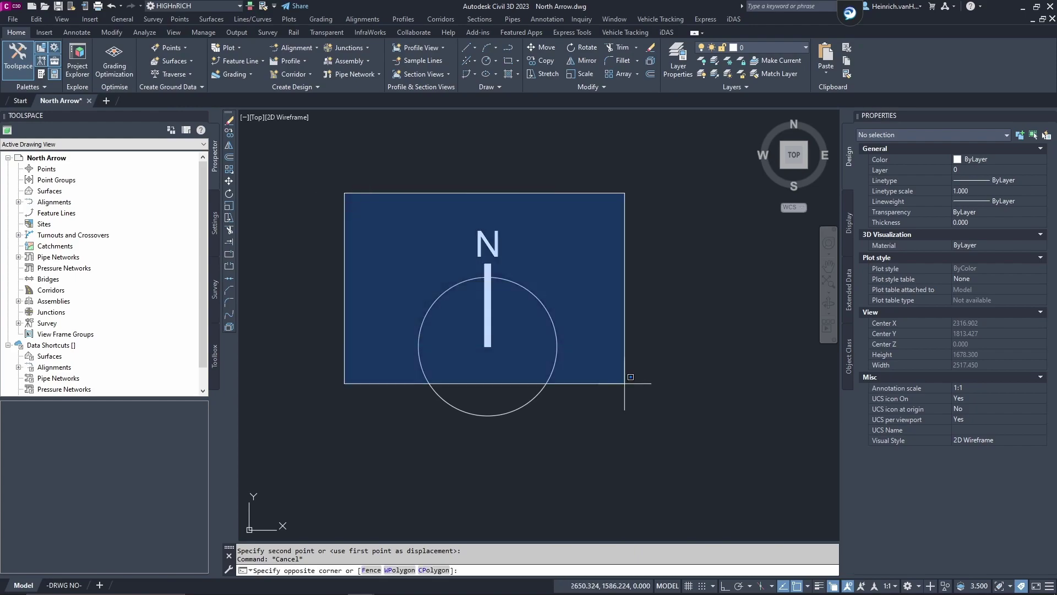
click(655, 451)
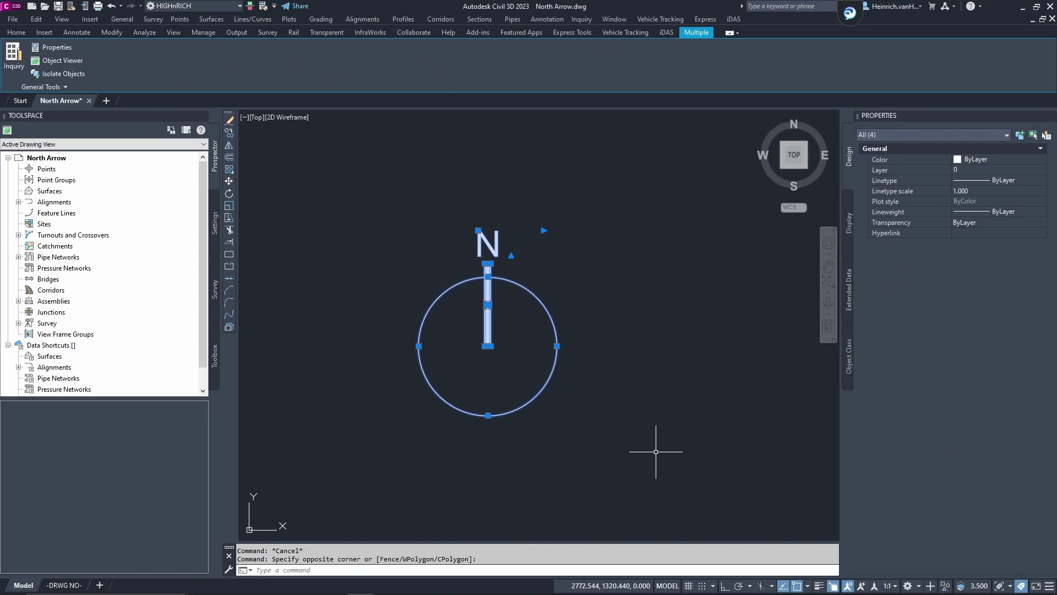
key(ctrl+shift+c)
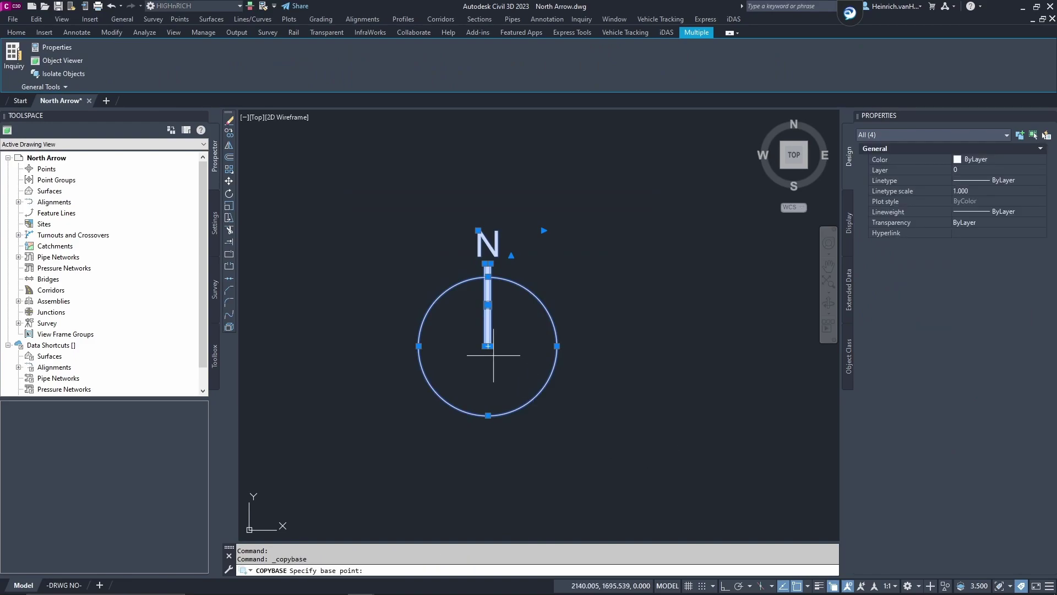
scroll(493, 355, up, 5)
click(449, 300)
scroll(457, 309, down, 5)
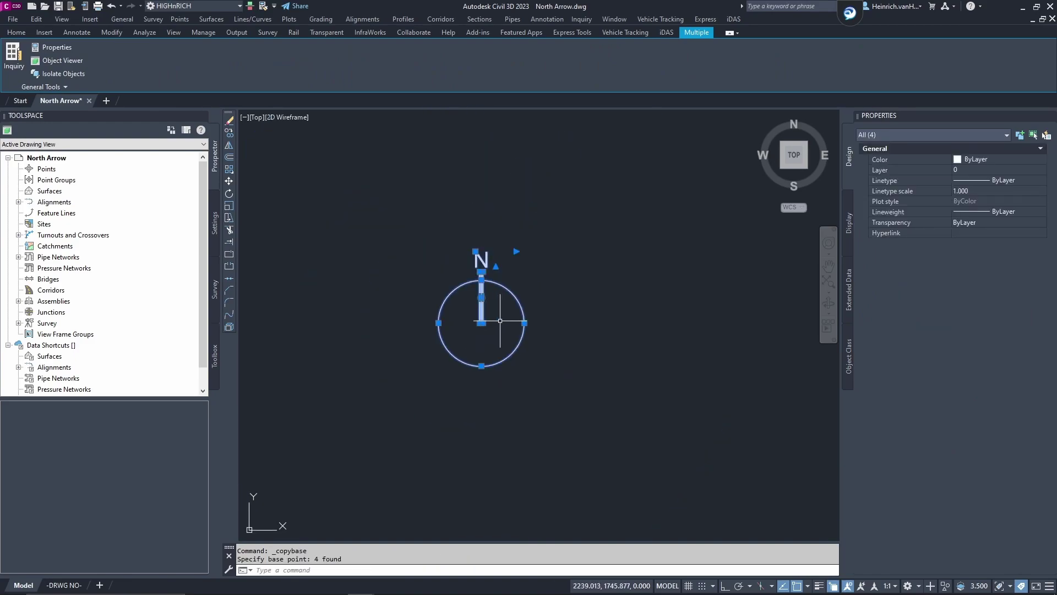
Step: Paste the copied north arrow as a block in empty space up and to the right of the original
key(ctrl+shift+v)
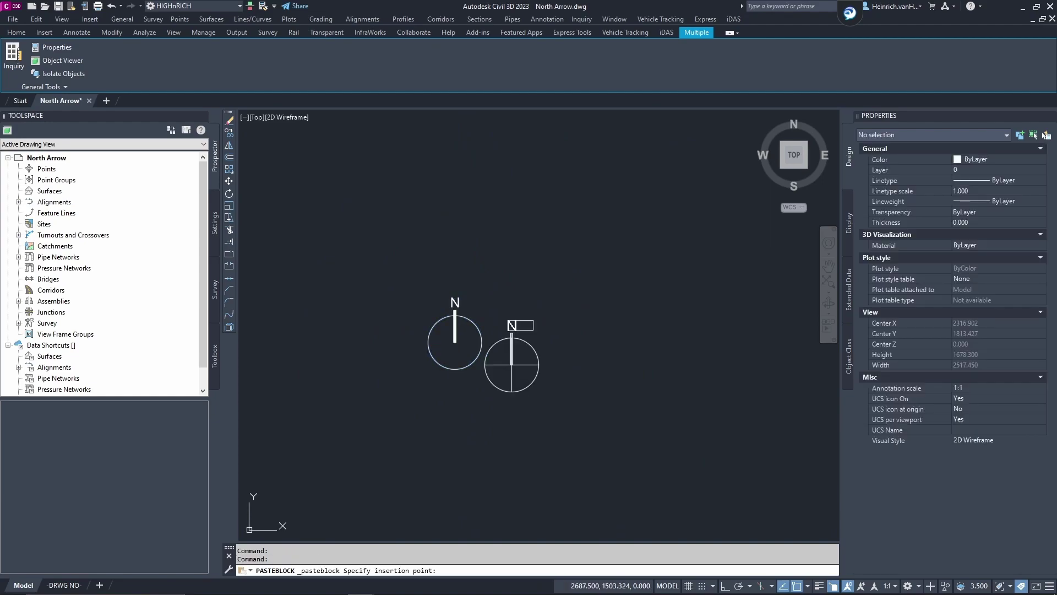
click(585, 286)
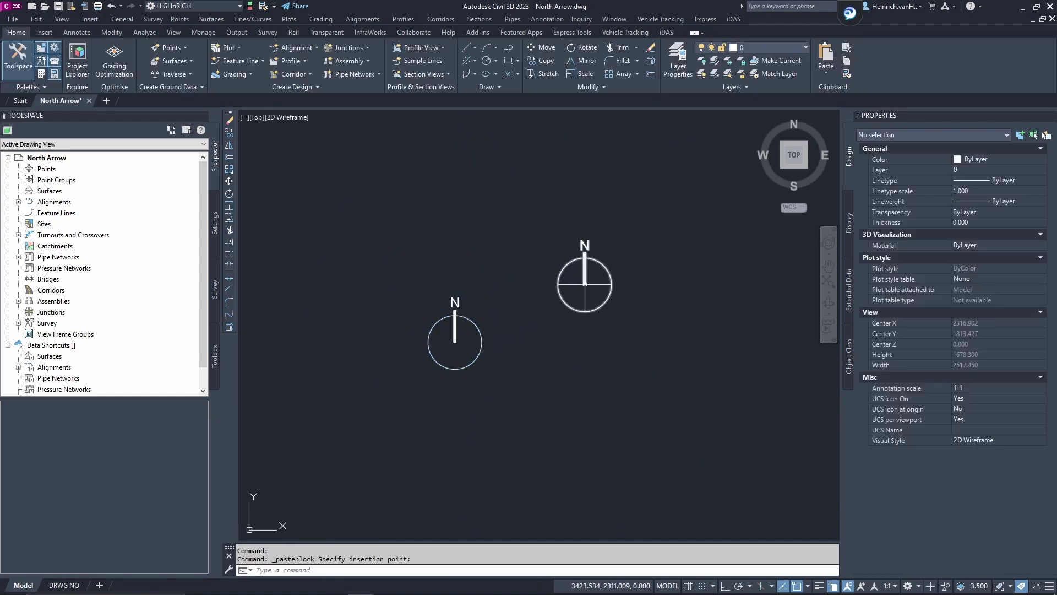
key(Escape)
key(Escape)
Step: Delete the original loose north arrow objects, keeping the pasted block
click(409, 271)
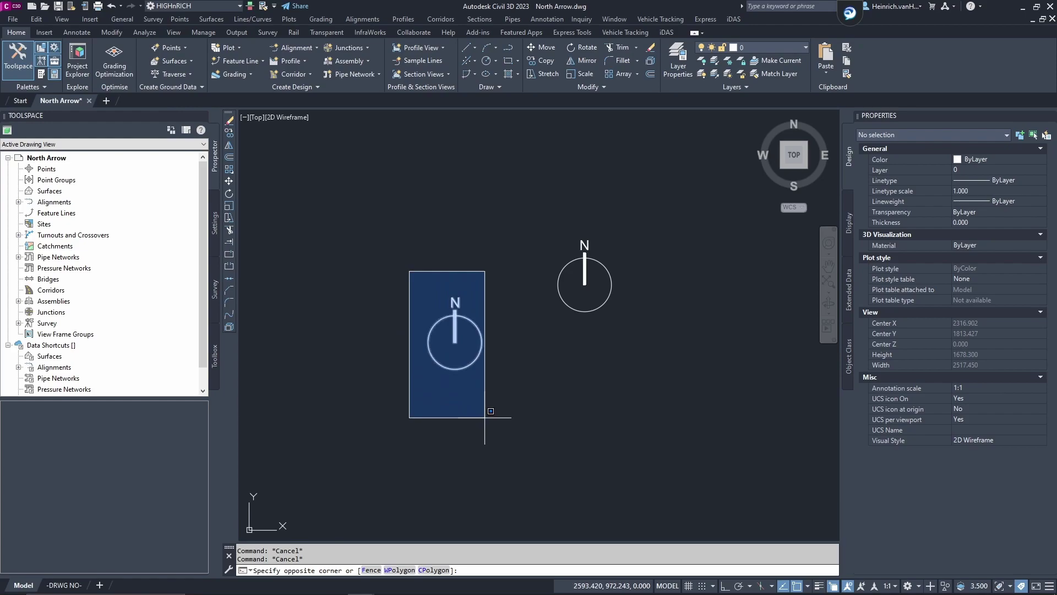
click(510, 435)
key(Delete)
scroll(609, 239, up, 4)
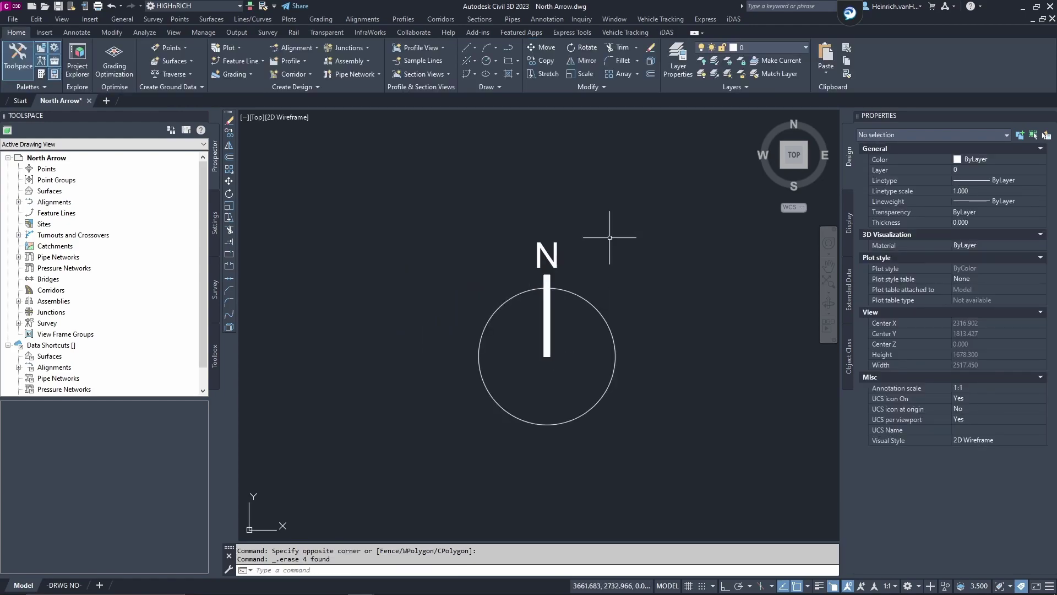
Step: Copy the block's definition under the new name North Arrow_1 and assign it to the pasted block
click(589, 303)
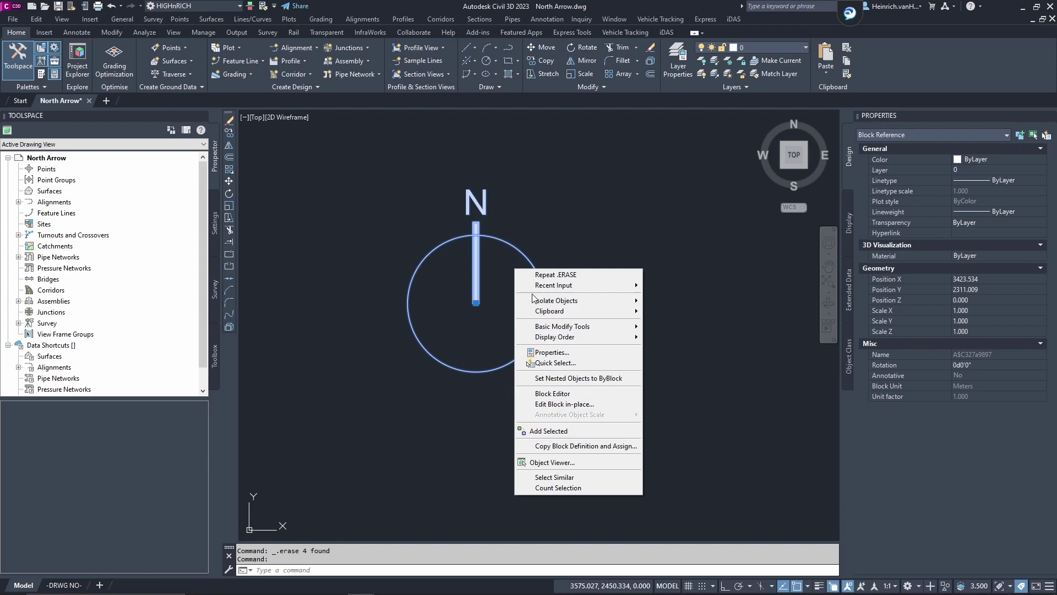
click(576, 447)
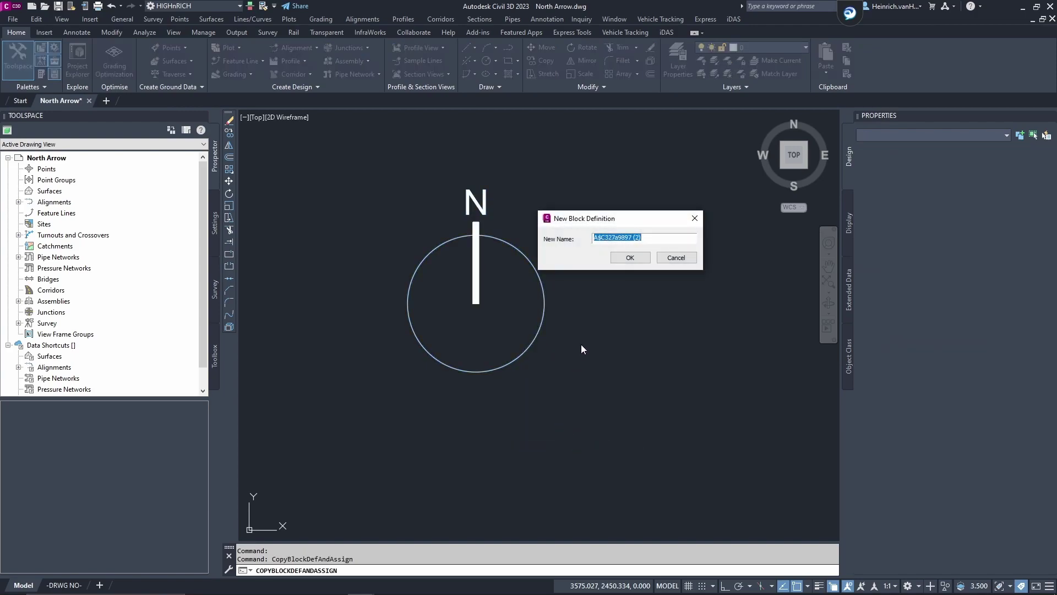
text(North Arrow_1)
click(631, 258)
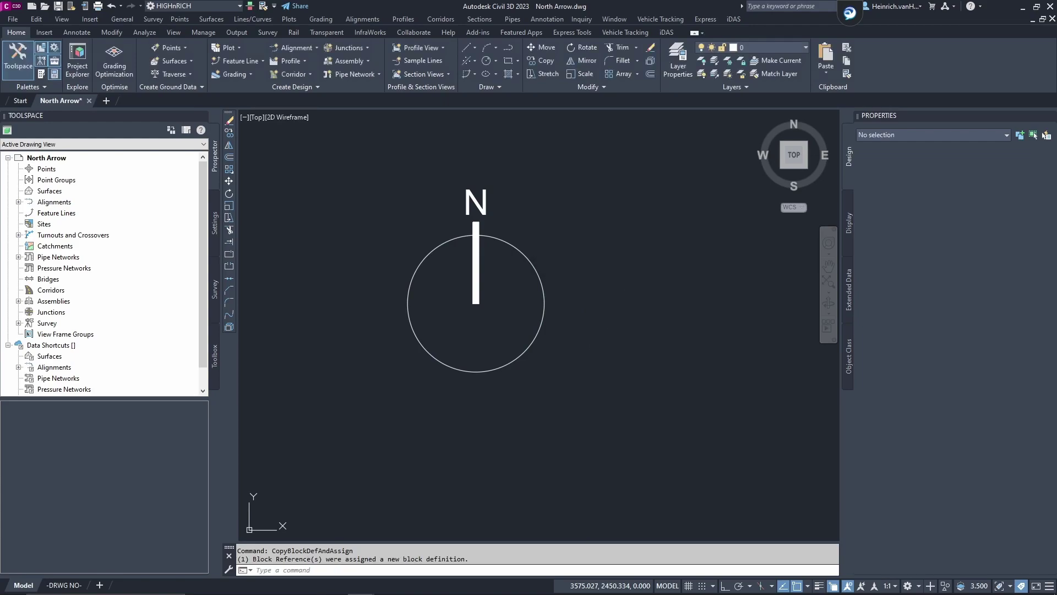
Step: Open the north arrow block in the Block Editor and move the block authoring palettes next to the Properties palette
click(519, 244)
click(505, 257)
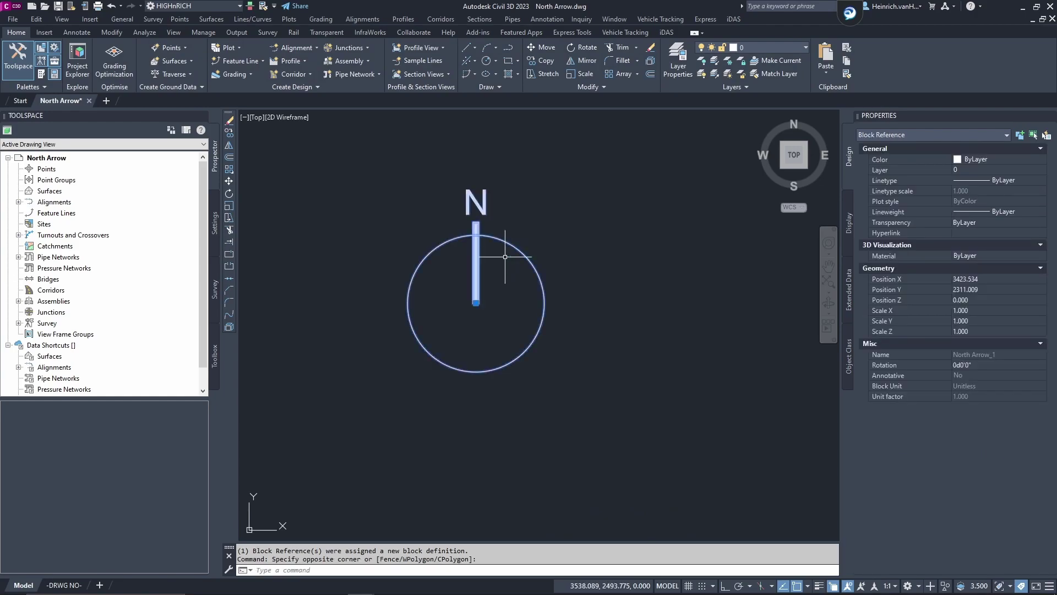
key(Escape)
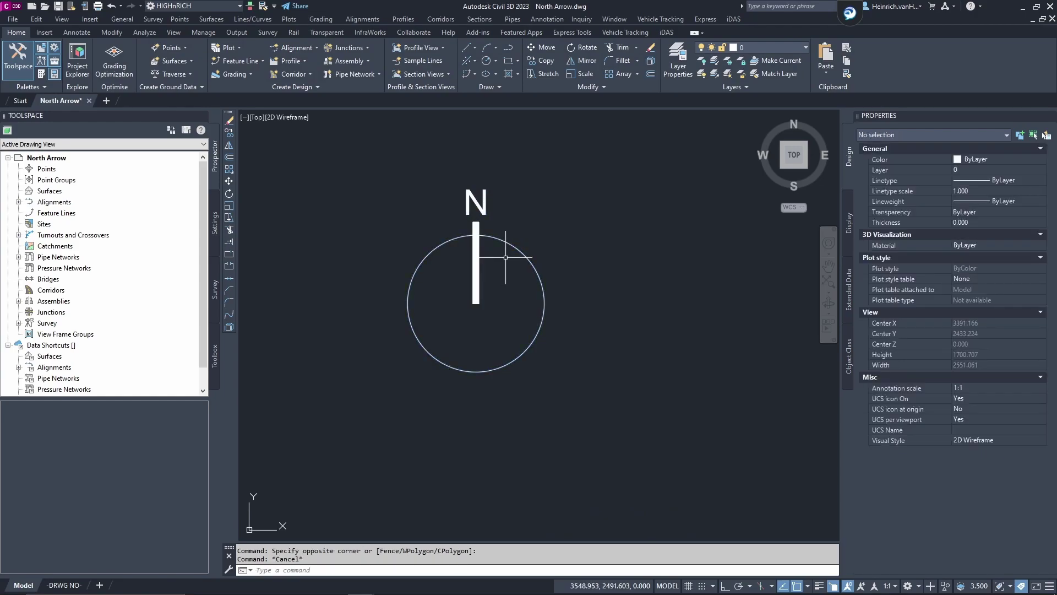
click(514, 247)
right_click(521, 250)
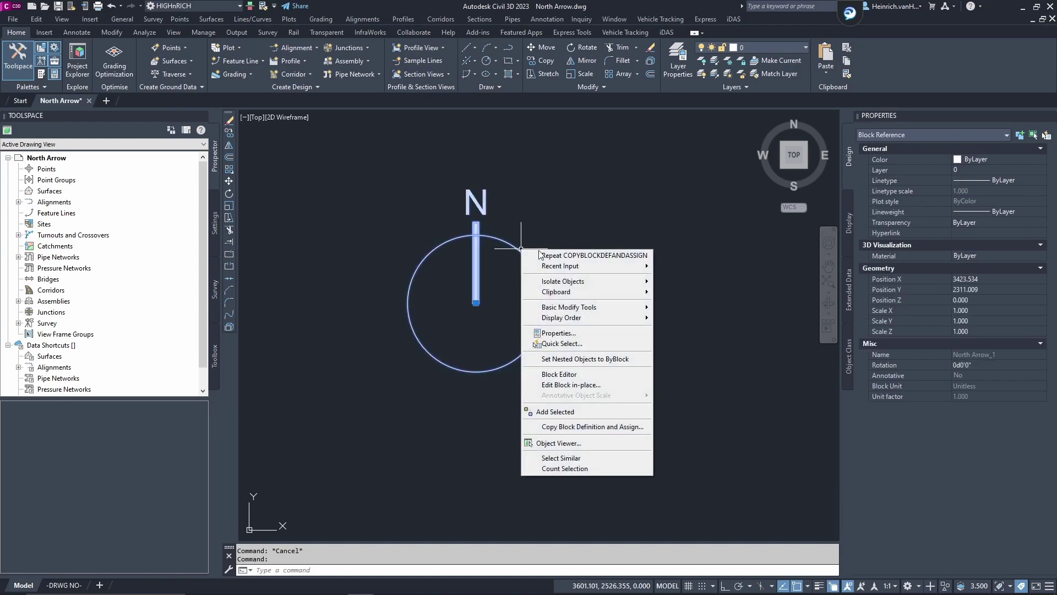
click(574, 375)
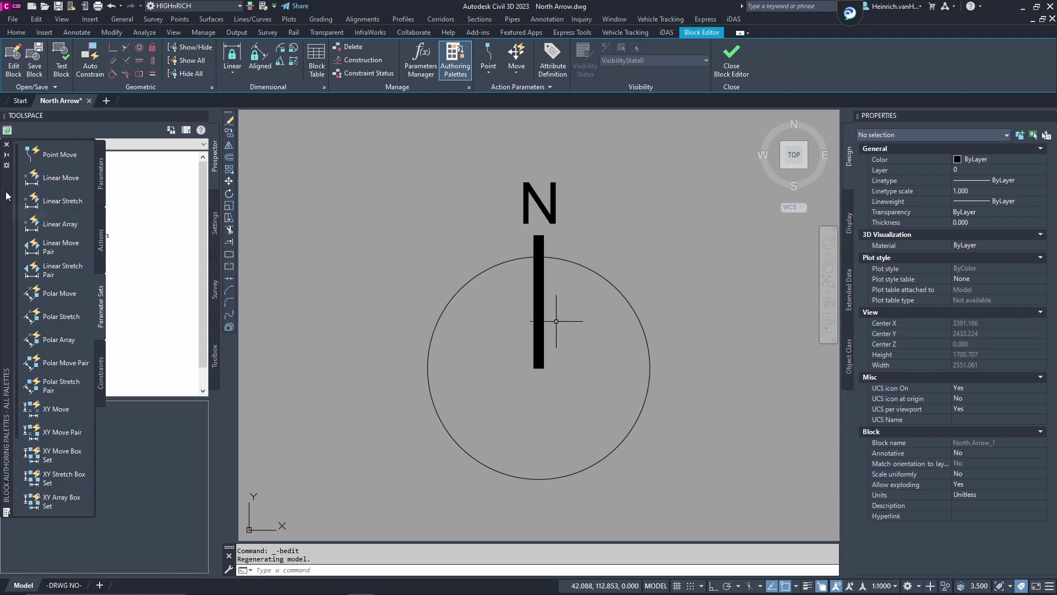
drag(7, 195, 733, 169)
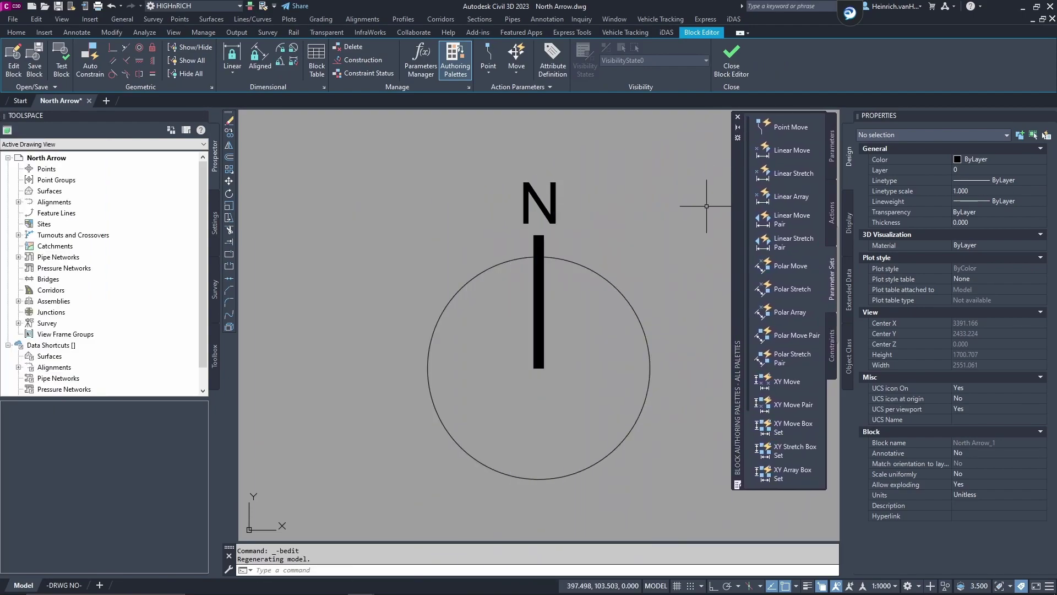
Step: Add a Rotation Set with its base point at the circle's centre, radius to the circle's edge and default angle 0
scroll(771, 410, down, 3)
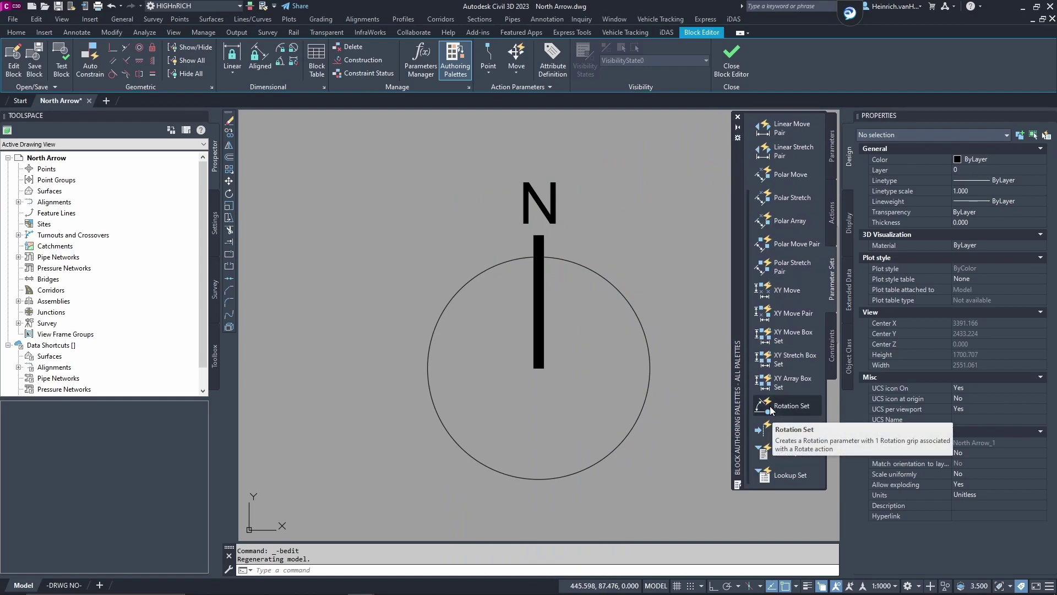
click(771, 407)
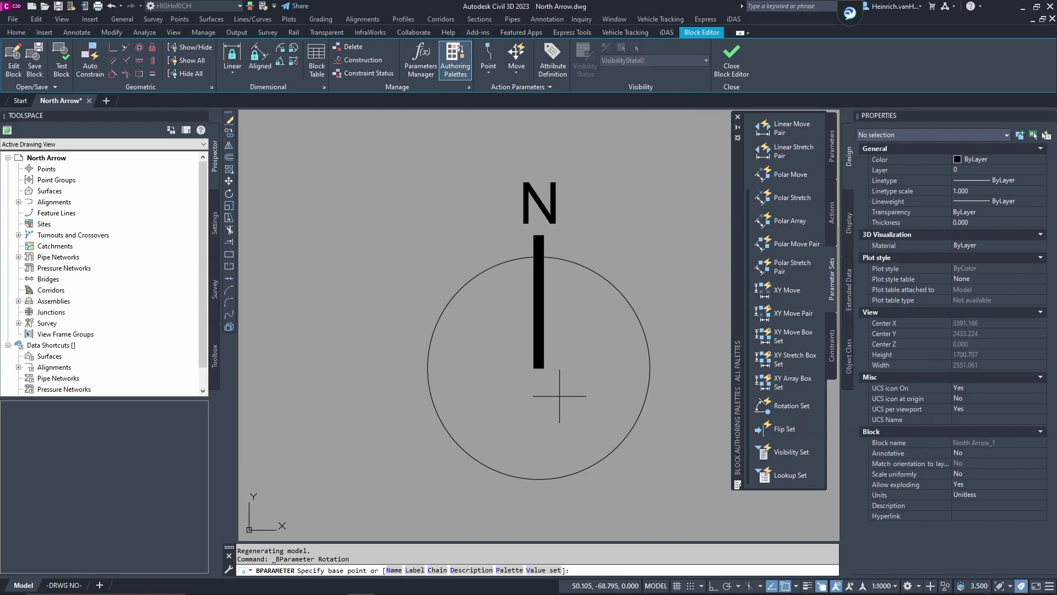
click(539, 367)
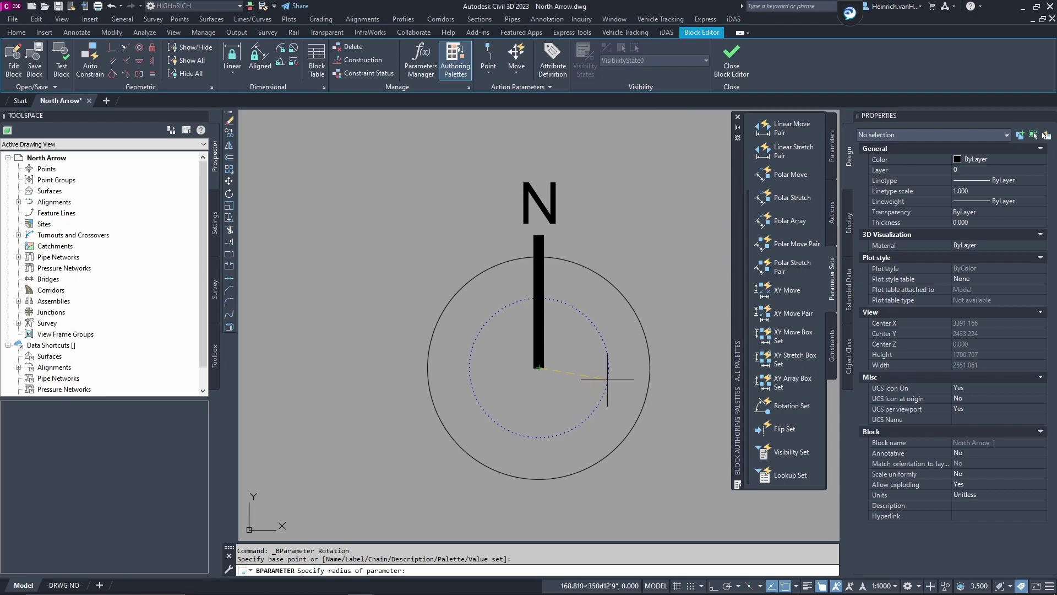
click(648, 379)
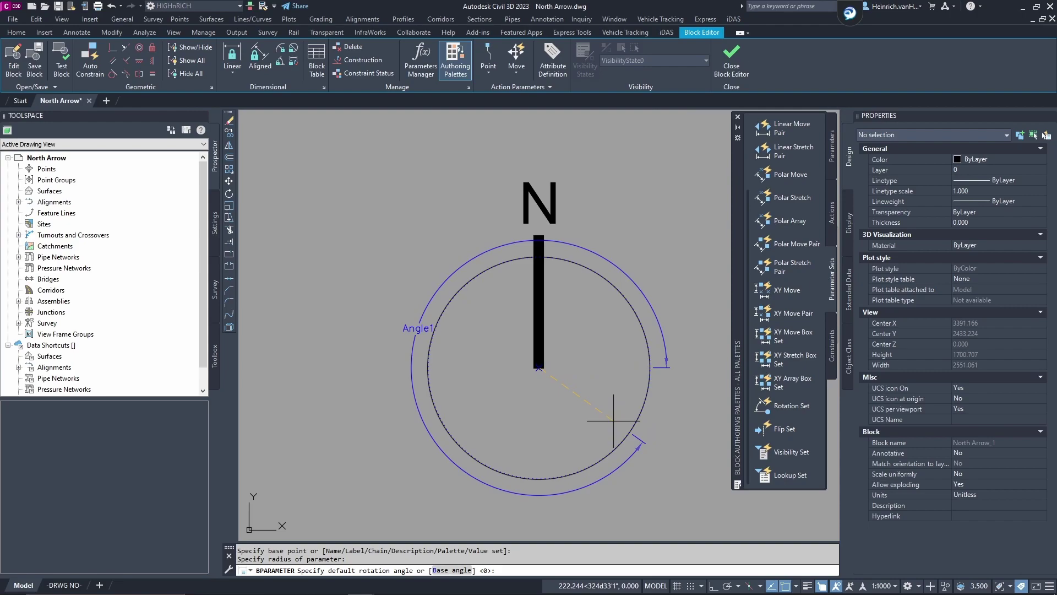
key(Return)
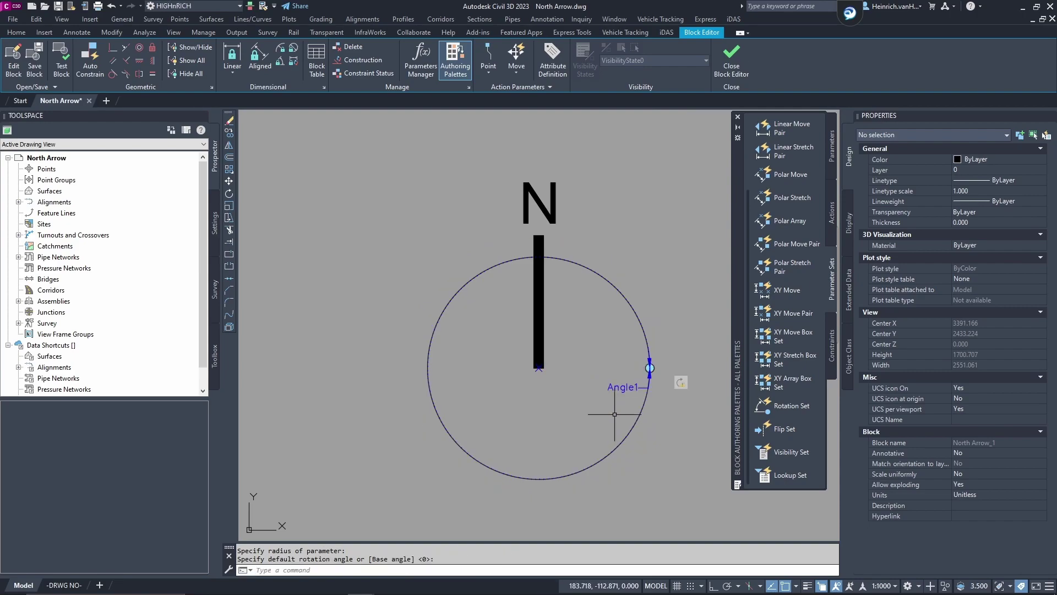
key(Escape)
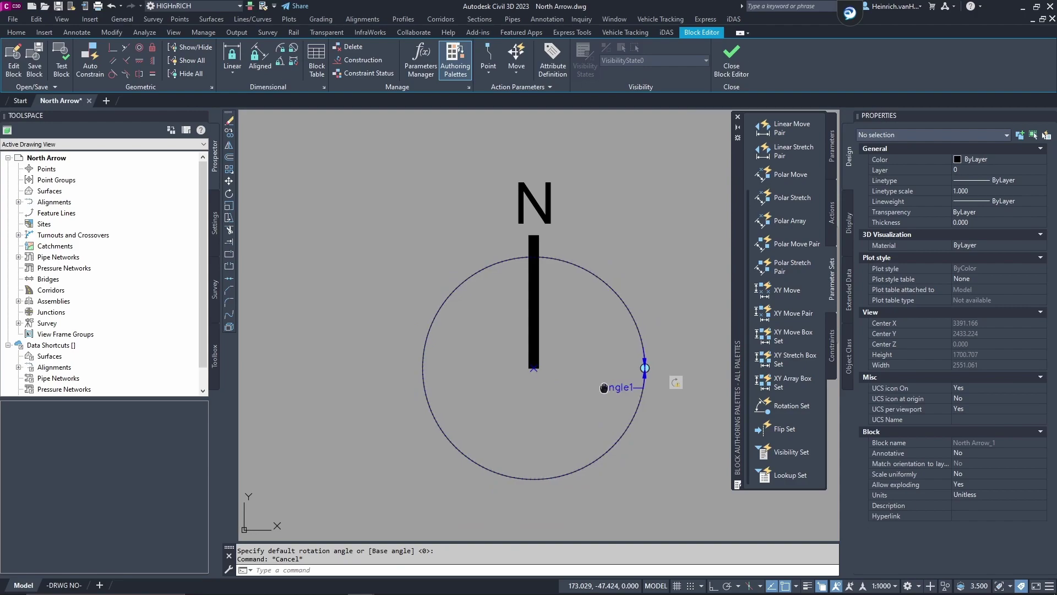
Step: Define a new selection set for the rotate action that includes the whole north arrow and its rotation parameter
scroll(643, 385, down, 1)
scroll(641, 392, up, 1)
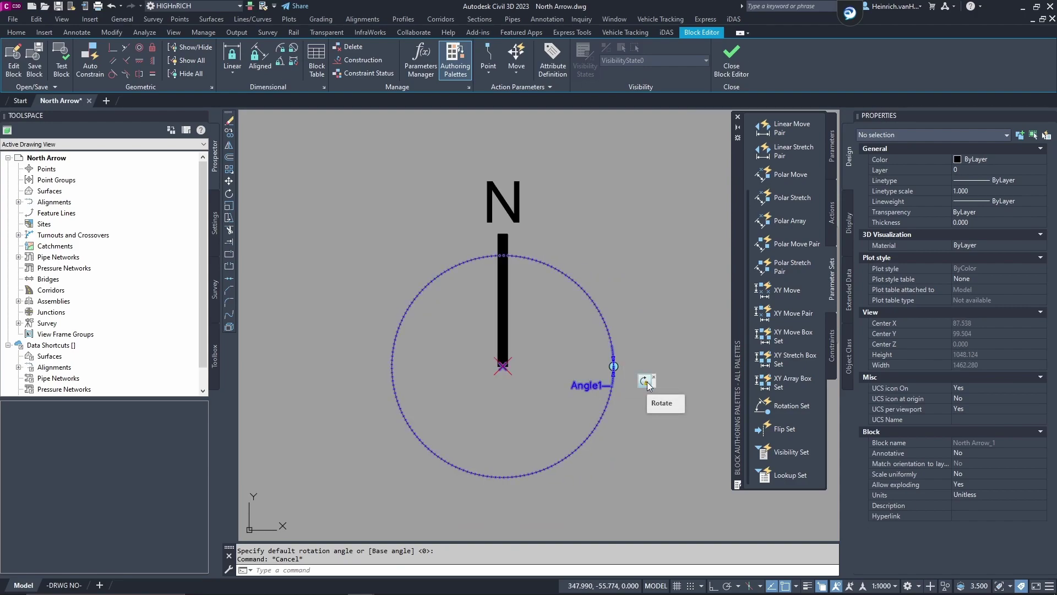
right_click(645, 382)
mouse_move(731, 407)
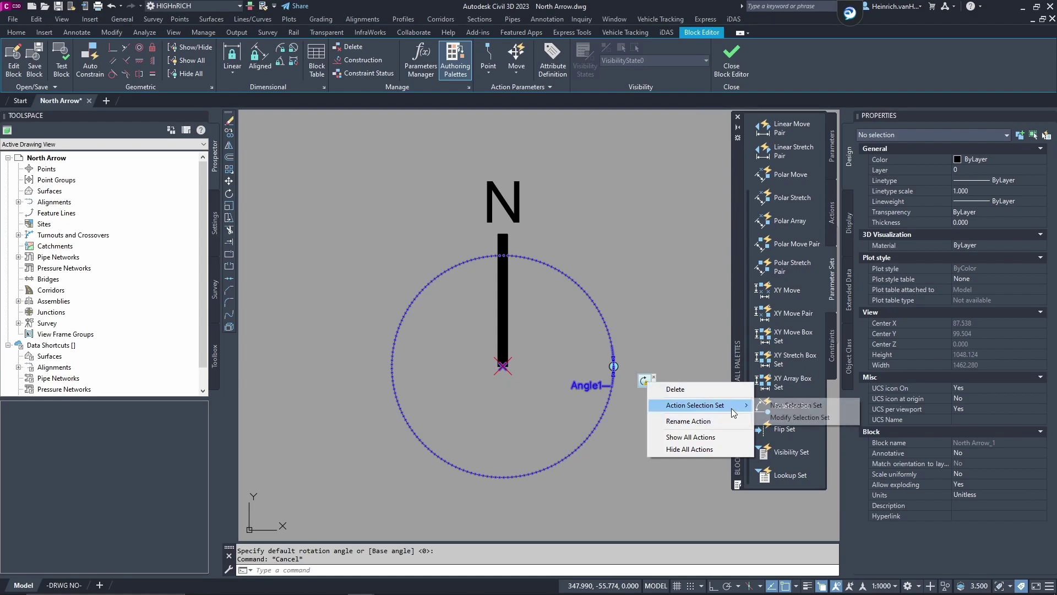
click(769, 408)
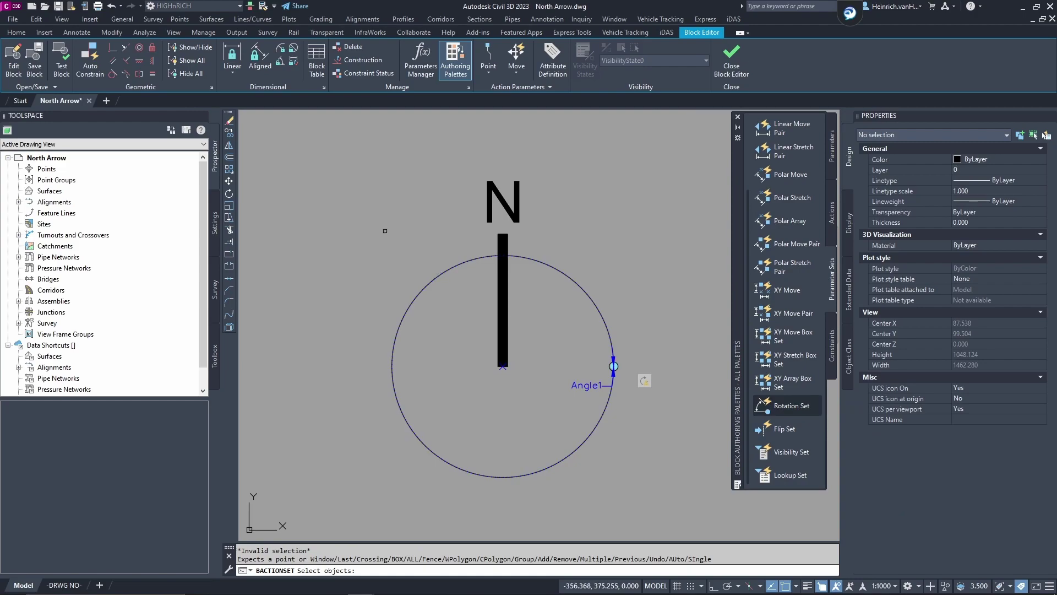
click(290, 133)
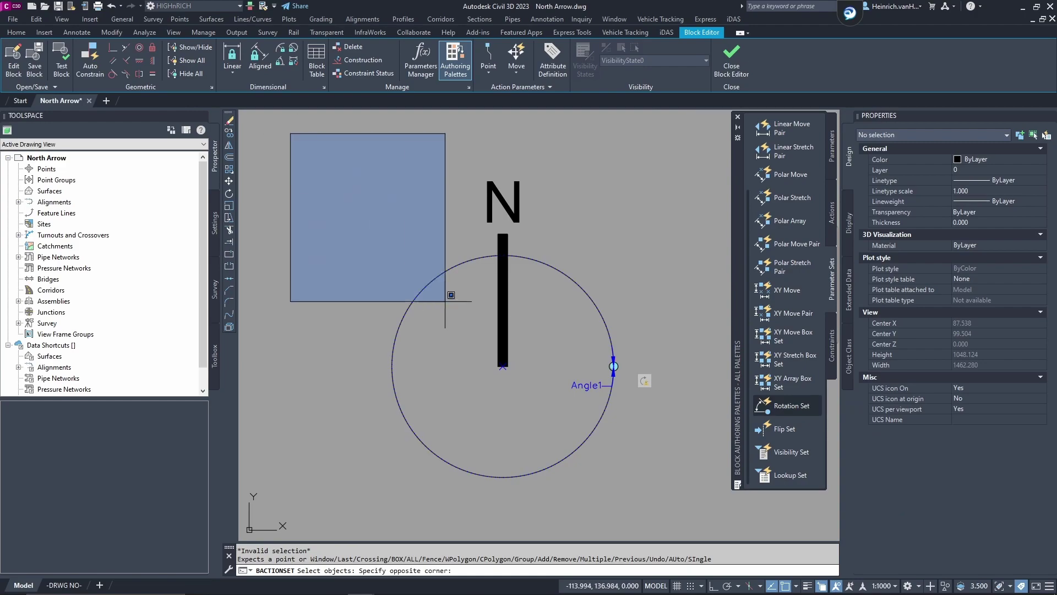
click(646, 488)
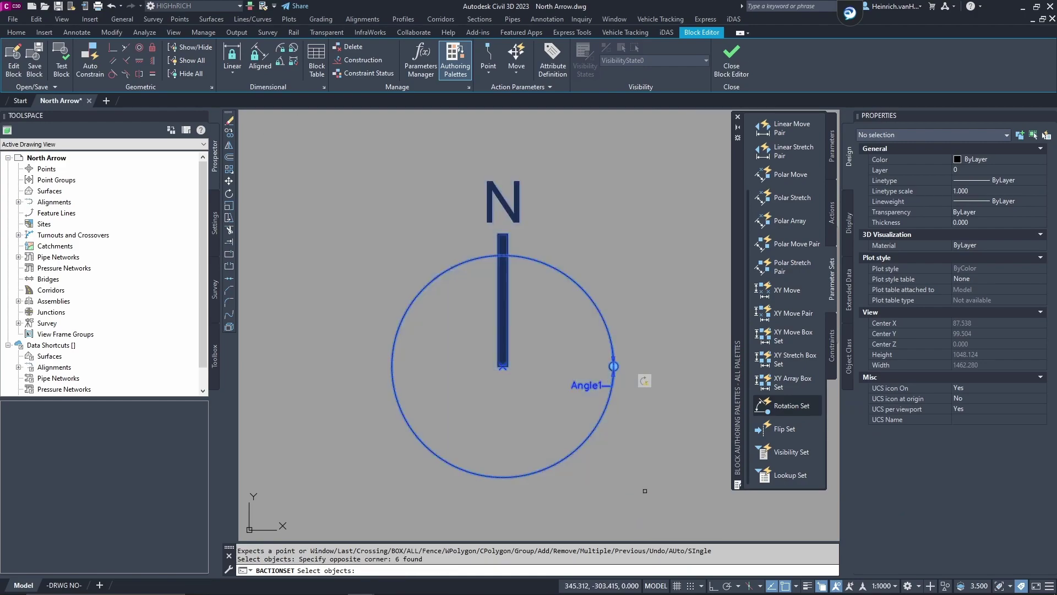
key(Return)
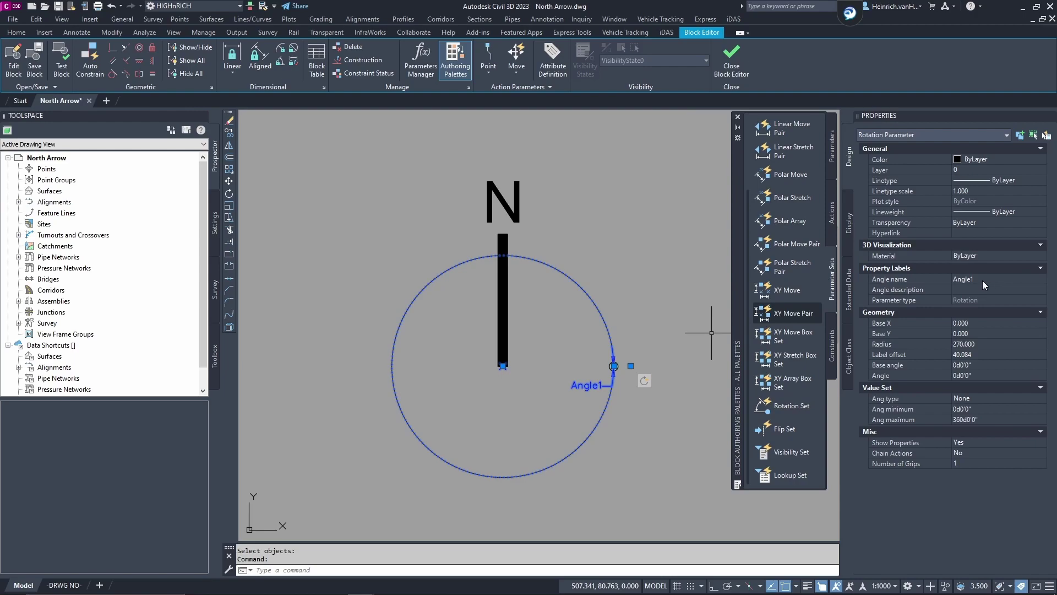
Step: Rename the rotation parameter's angle as Map.View.Rotation and close the Block Editor, saving the changes
click(980, 279)
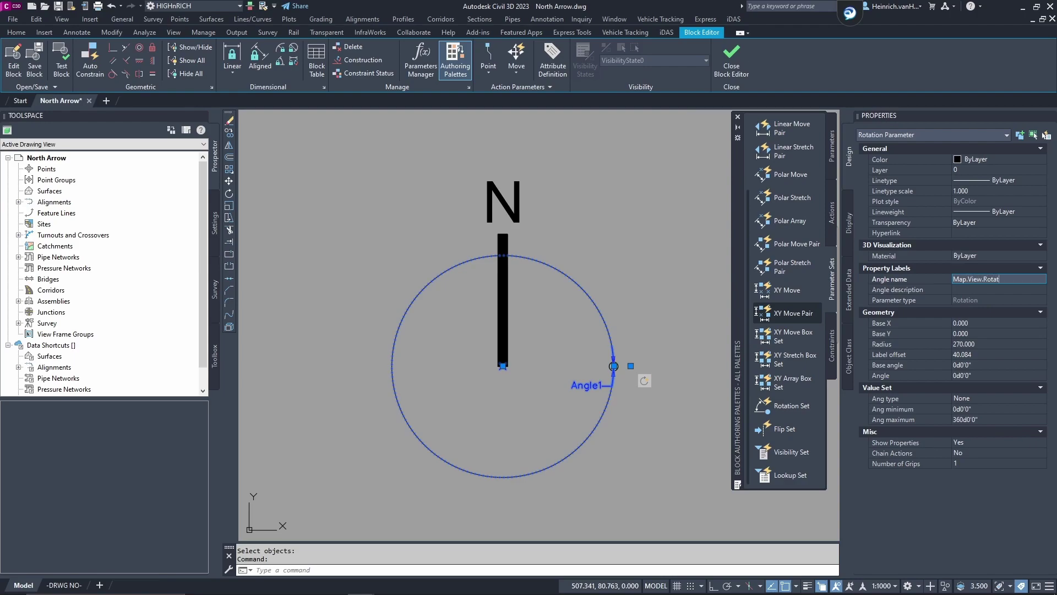
key(Return)
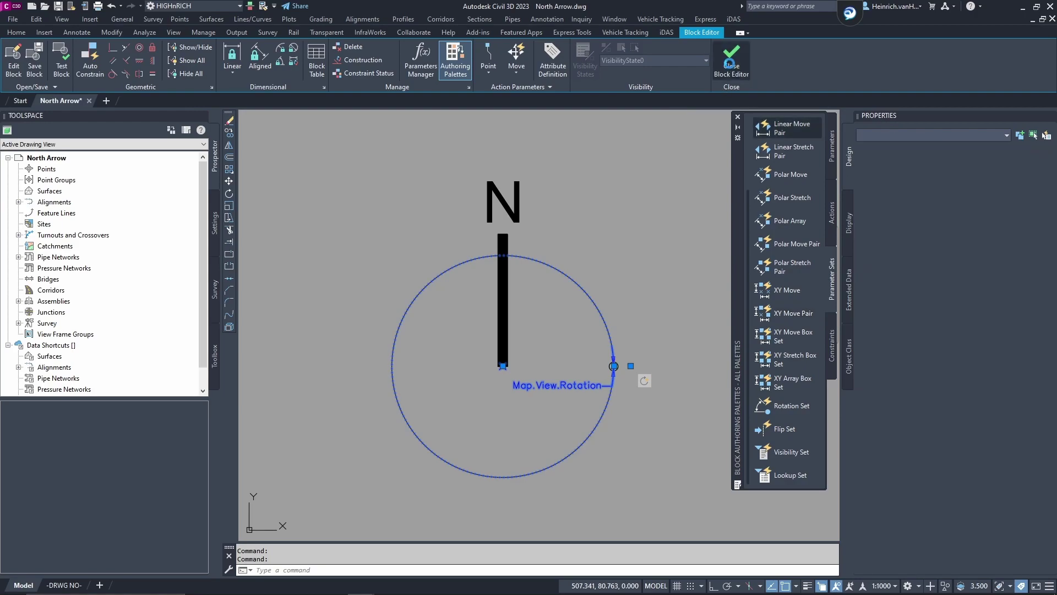
click(577, 280)
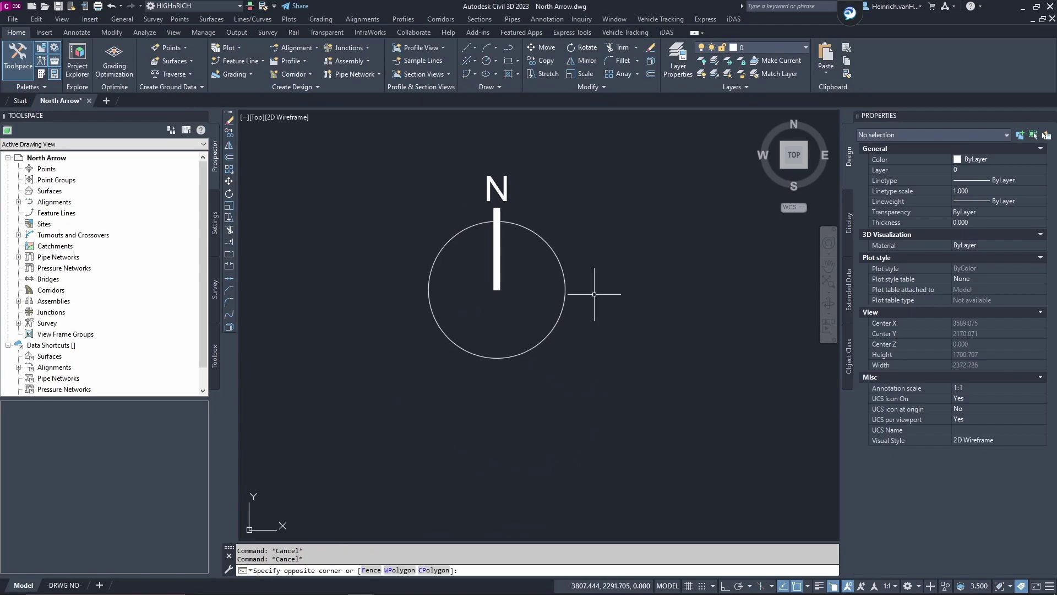
Step: Erase the north arrow block from model space and save the North Arrow drawing
click(565, 300)
click(534, 308)
key(Delete)
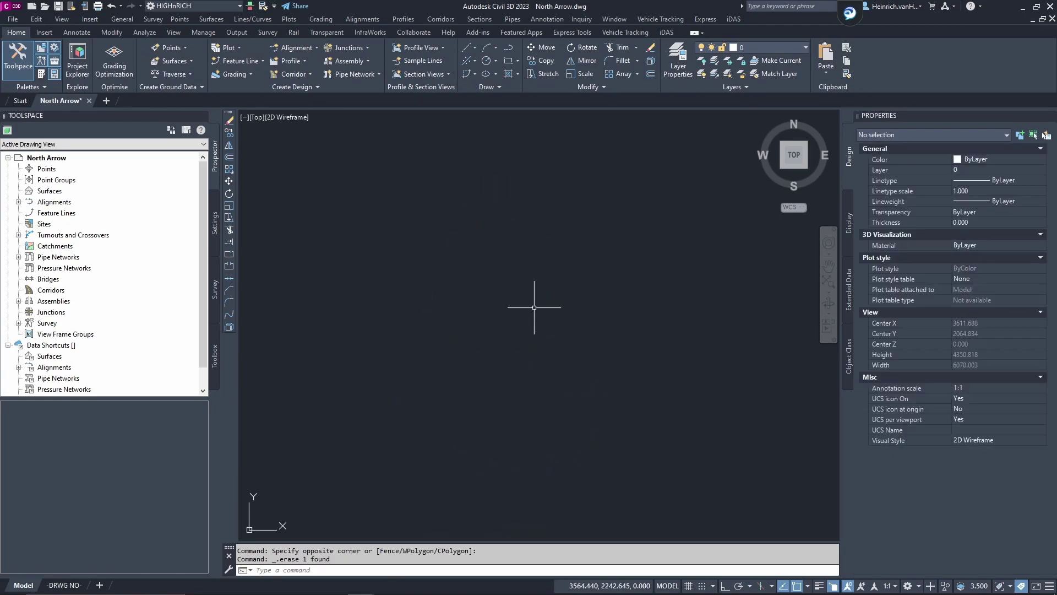
middle_drag(486, 321, 554, 302)
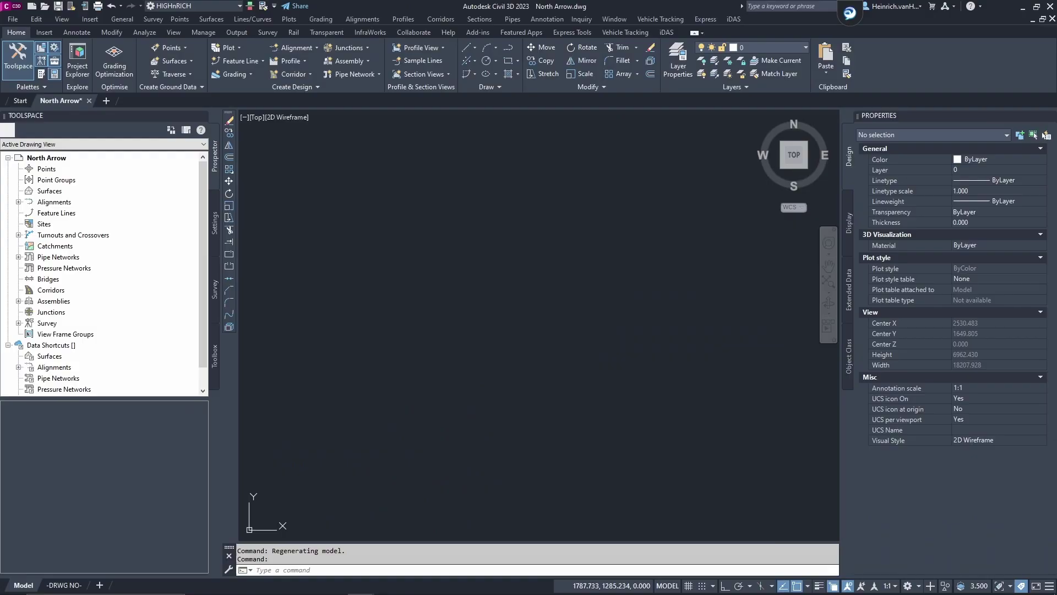
key(ctrl+s)
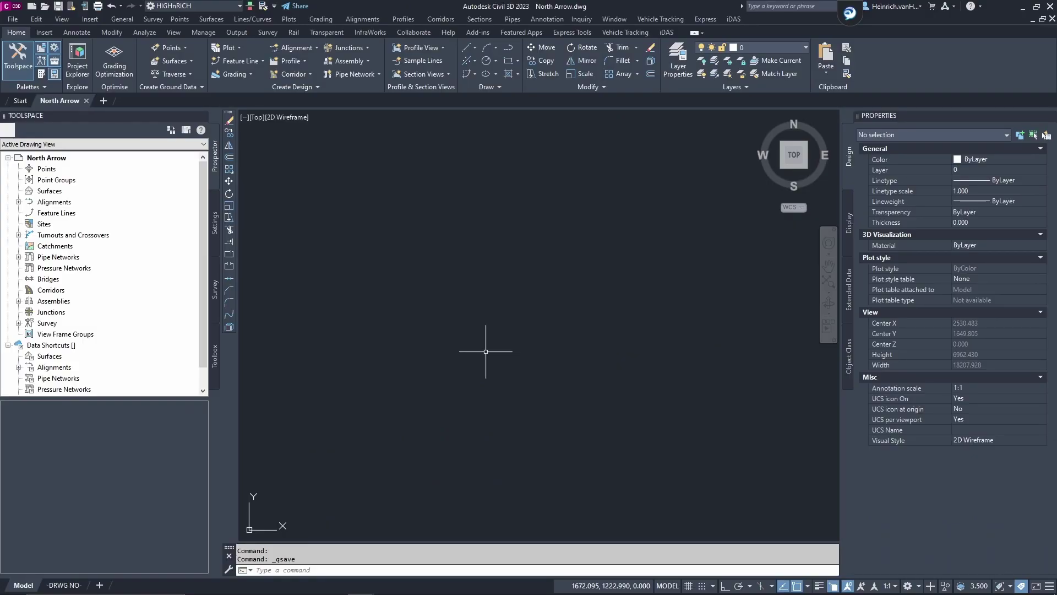
Step: Switch to the drawing Harare 33817_Asbuilt surface and select the viewport on Layout2
click(26, 101)
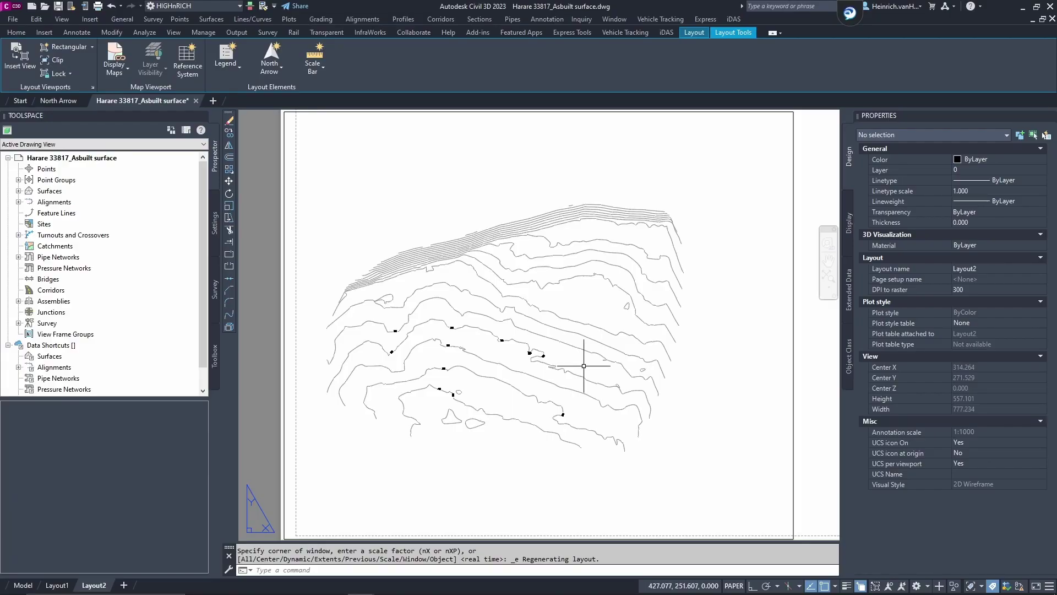
middle_click(627, 342)
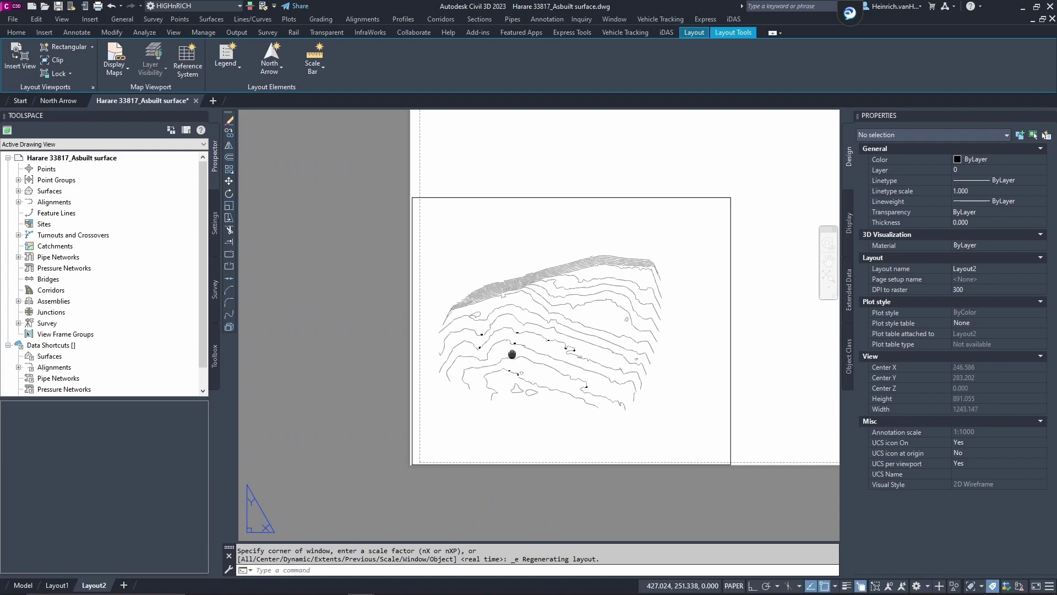
middle_drag(512, 353, 387, 358)
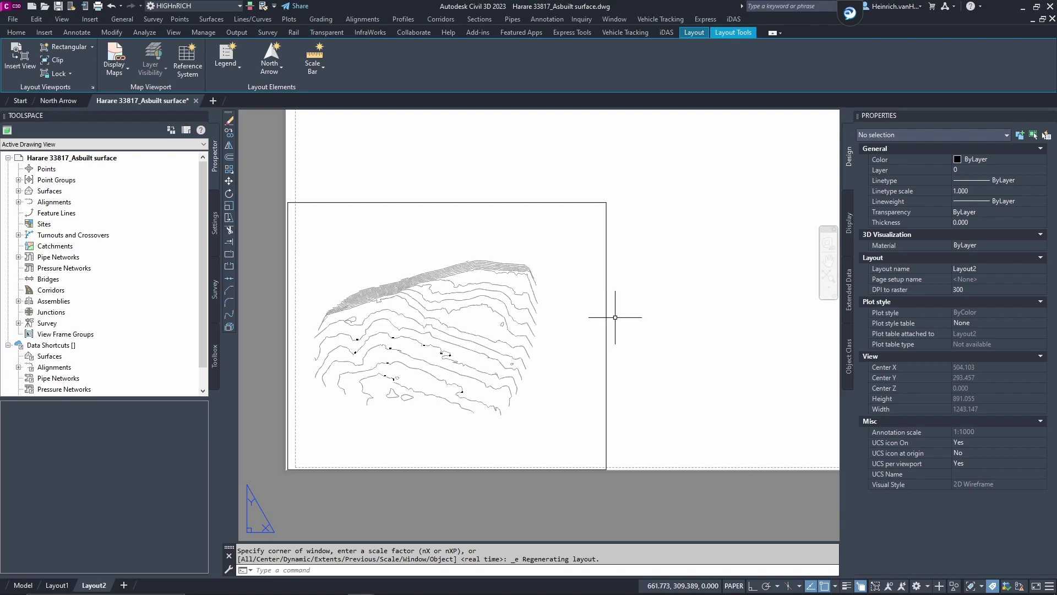
drag(615, 317, 582, 316)
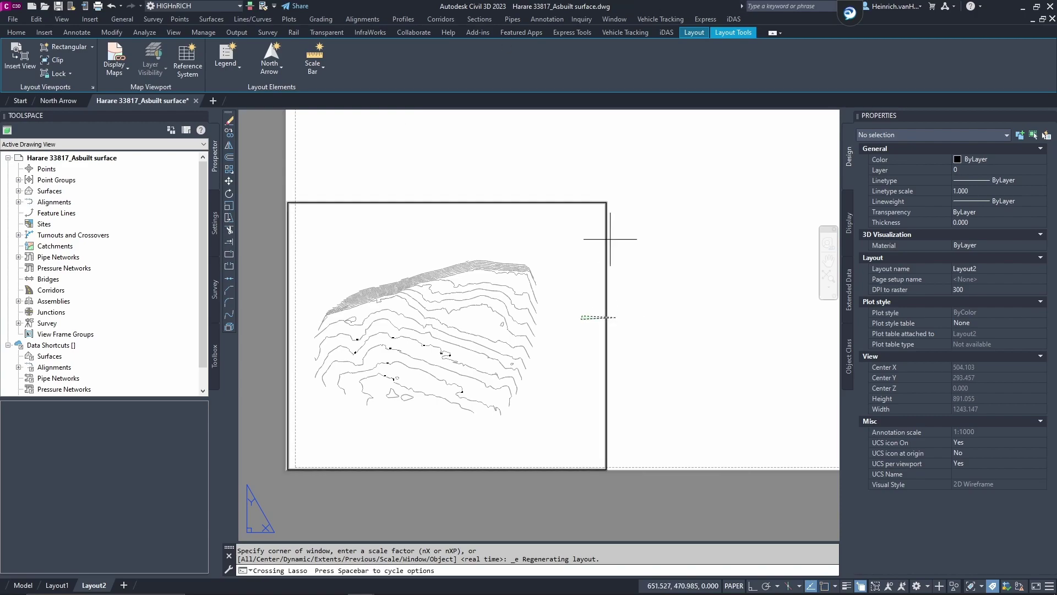
mouse_move(610, 239)
mouse_down()
mouse_move(378, 118)
mouse_move(598, 201)
mouse_move(617, 197)
mouse_up()
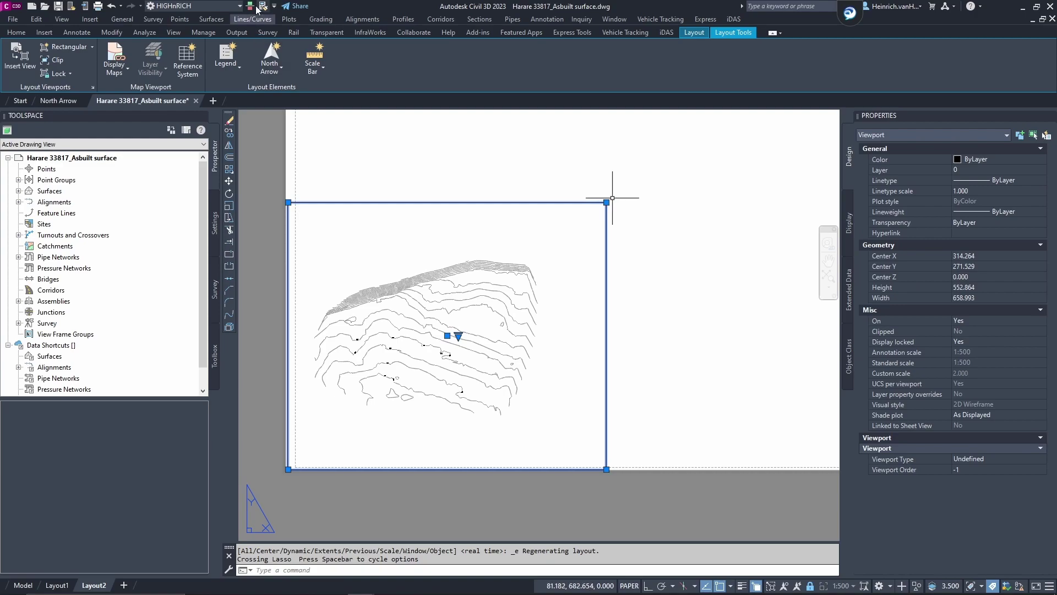
Step: Start loading a custom north arrow for the viewport and choose North Arrow.dwg as the block source
click(271, 65)
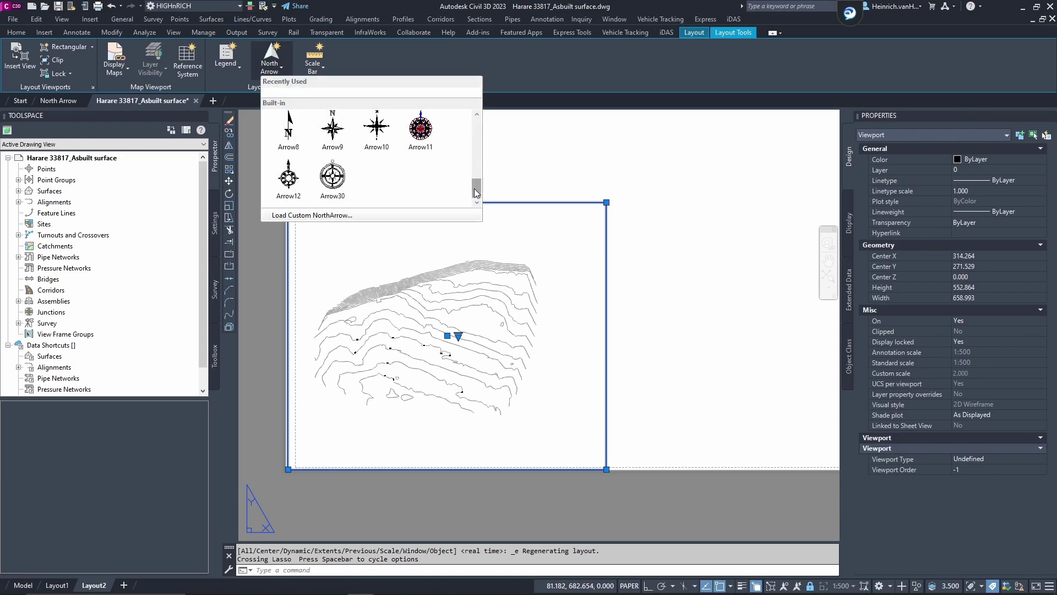
mouse_move(476, 192)
mouse_down()
mouse_move(466, 131)
mouse_move(462, 199)
mouse_up()
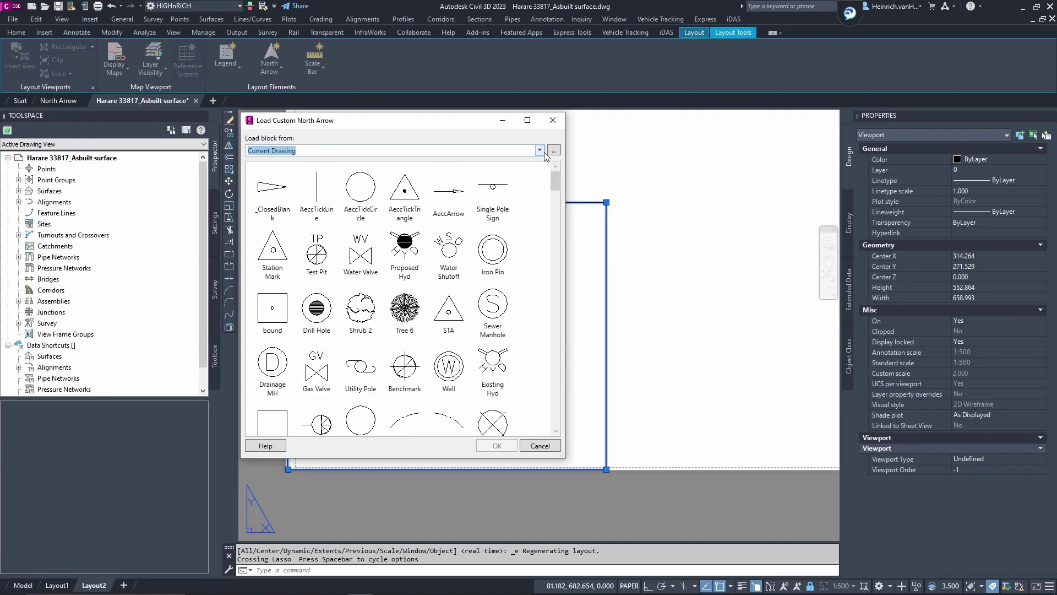
click(541, 152)
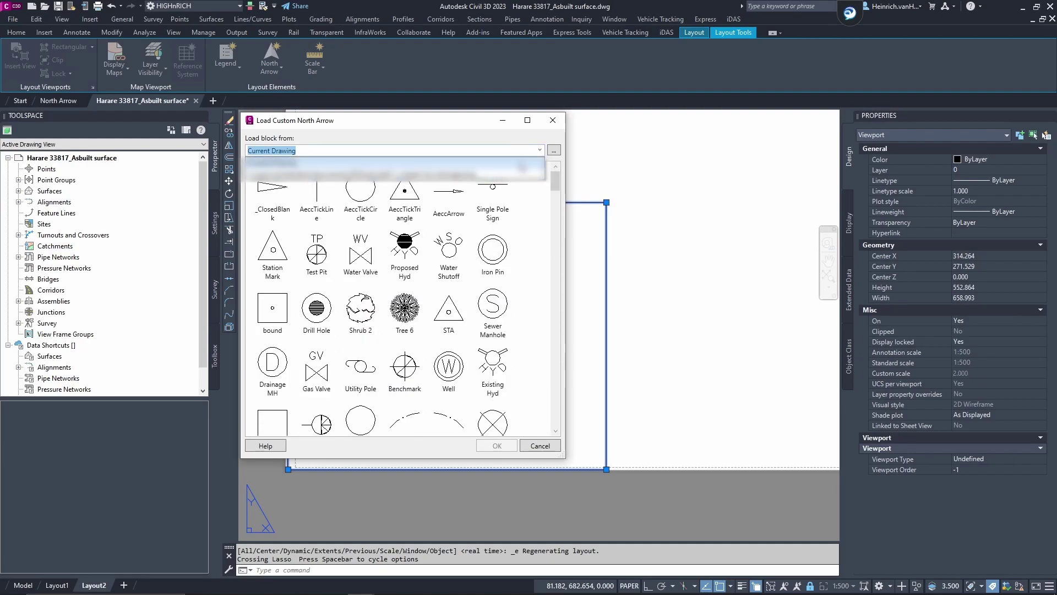
click(554, 153)
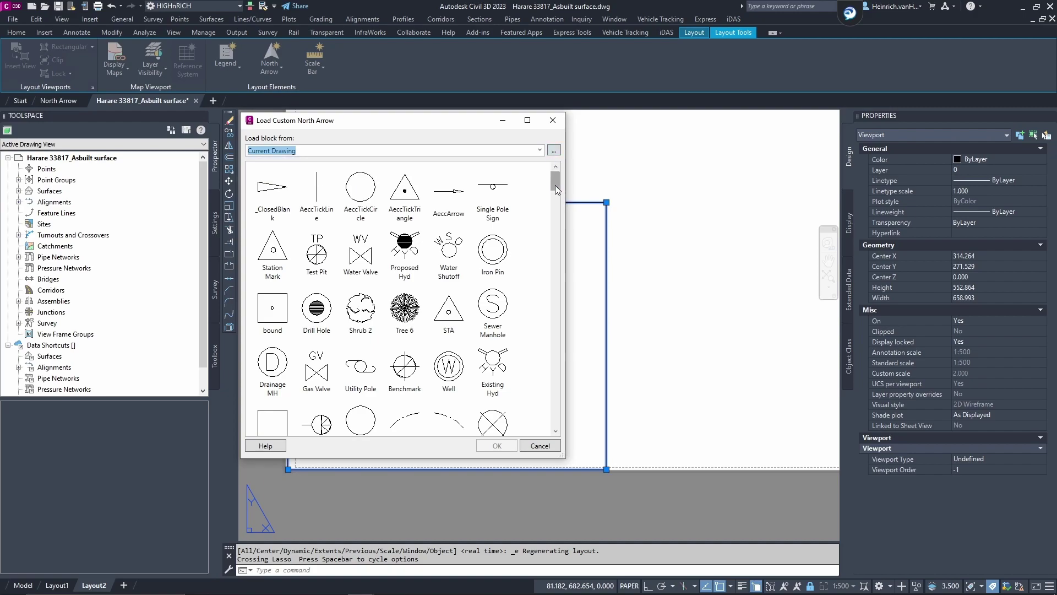
click(553, 150)
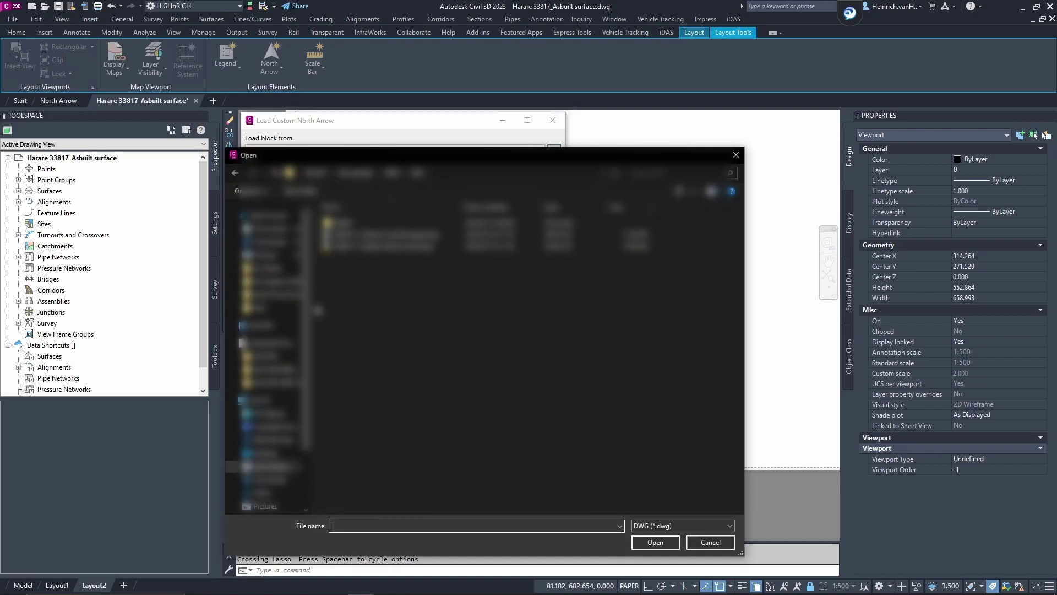
click(264, 242)
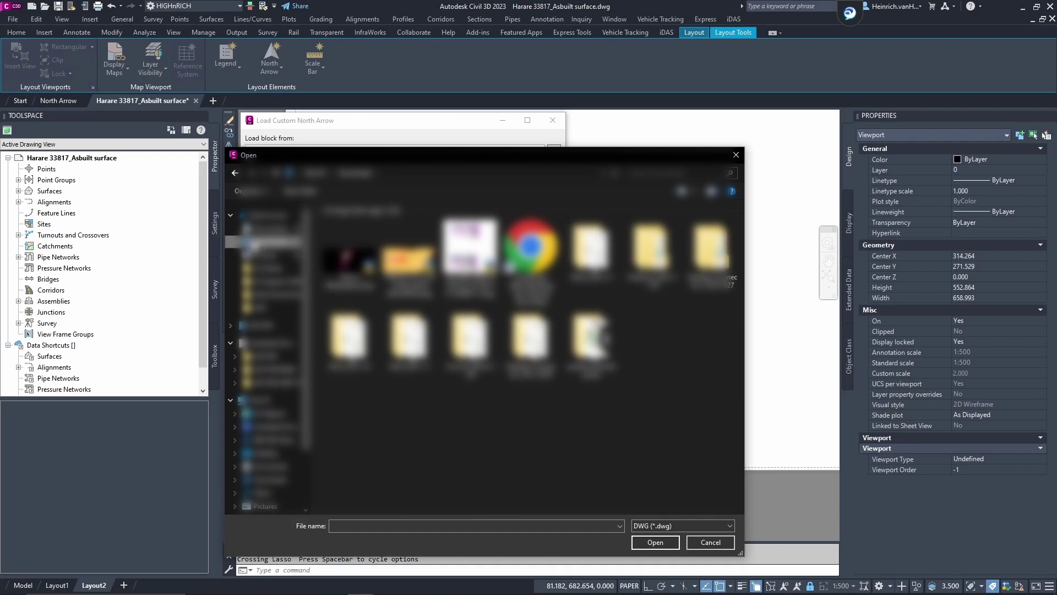
click(264, 227)
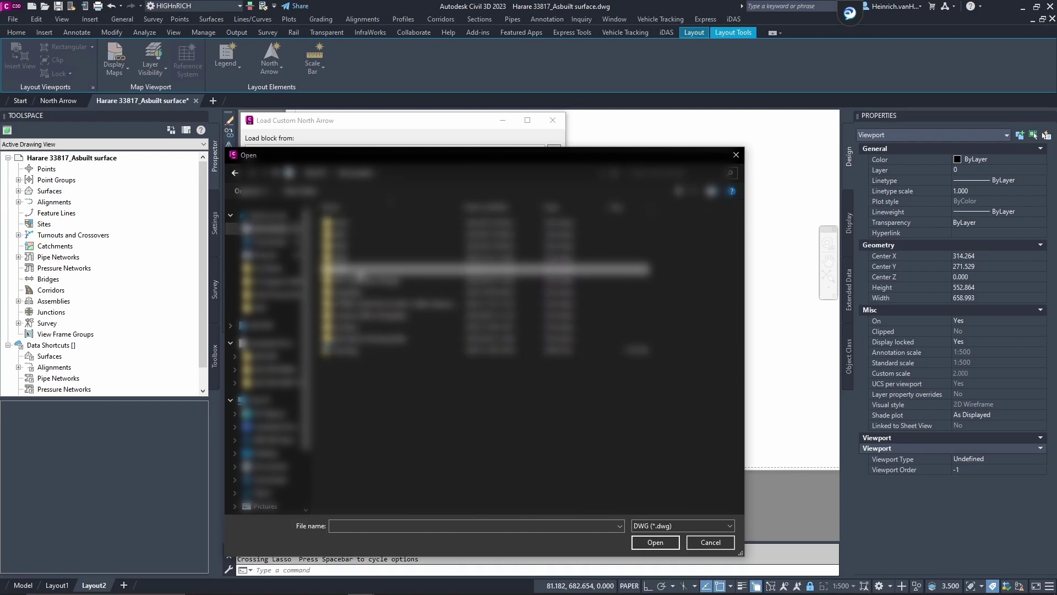
double_click(397, 248)
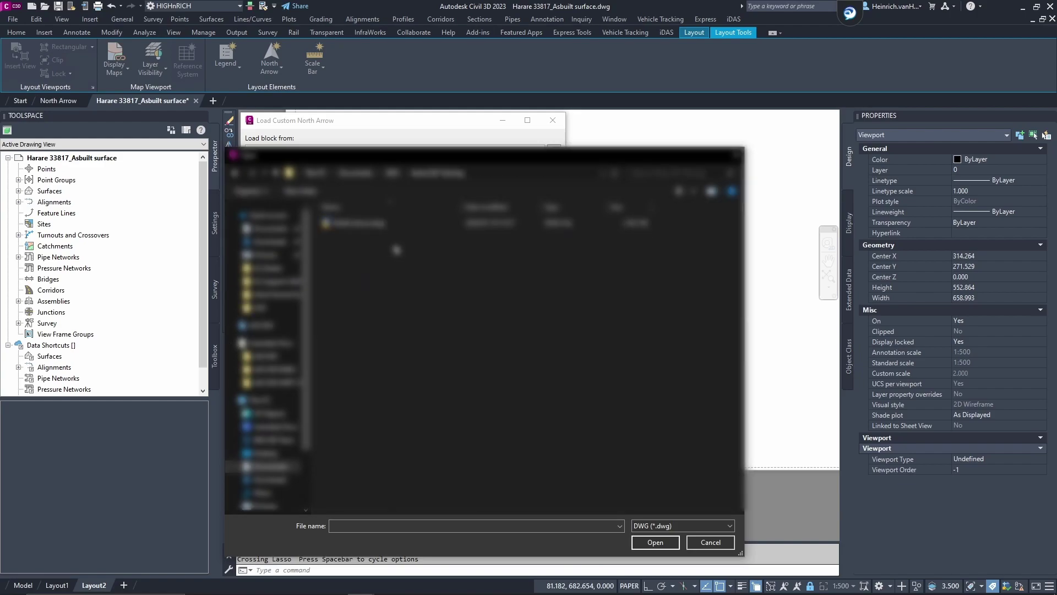
click(366, 224)
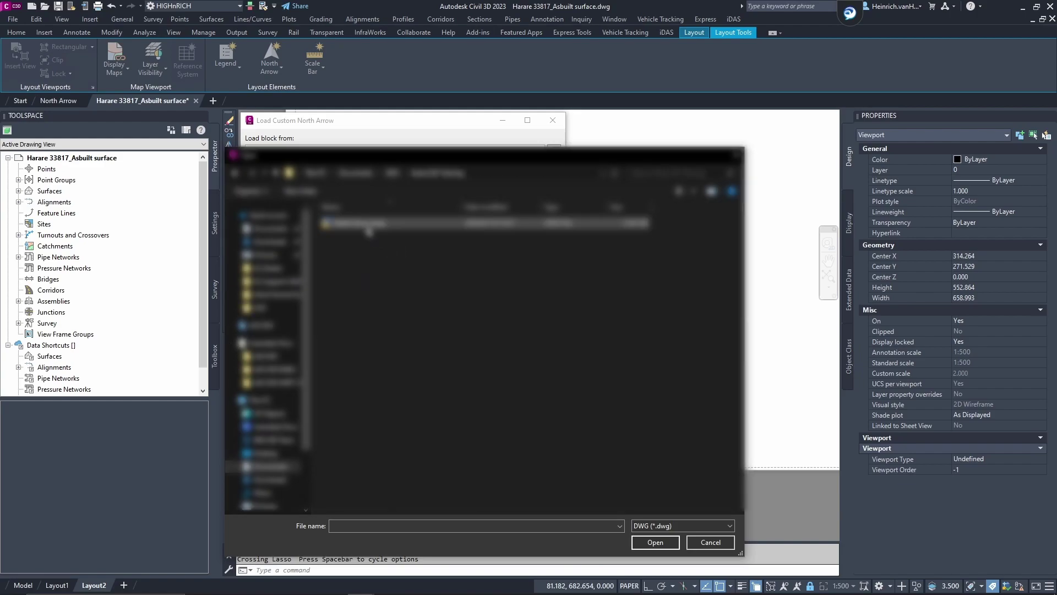
click(655, 542)
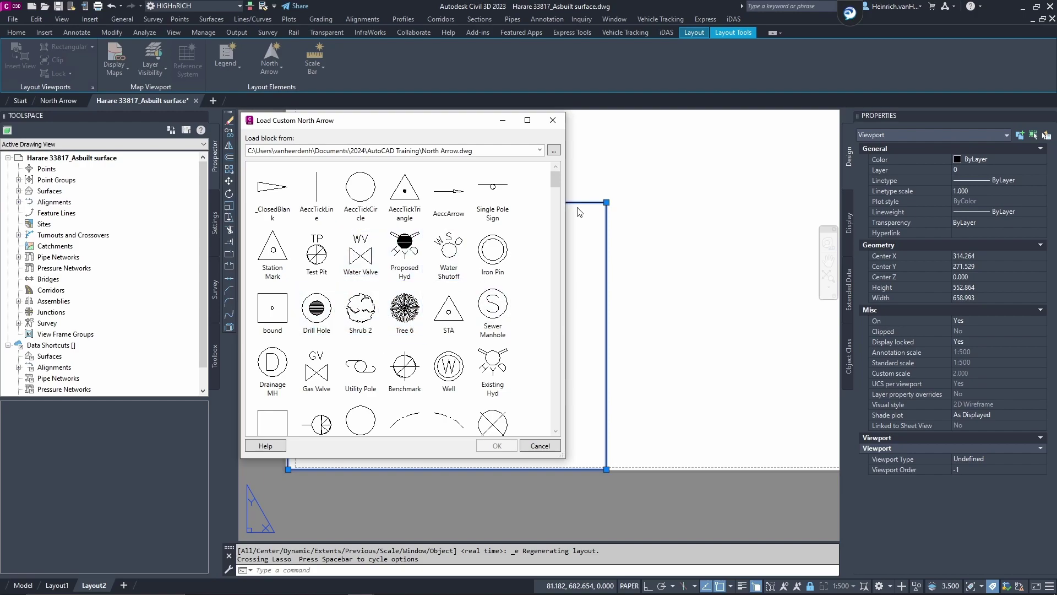
Step: Load the North Arrow_1 block and place it in the empty area beyond the viewport's upper-right corner
drag(553, 184, 553, 432)
click(290, 420)
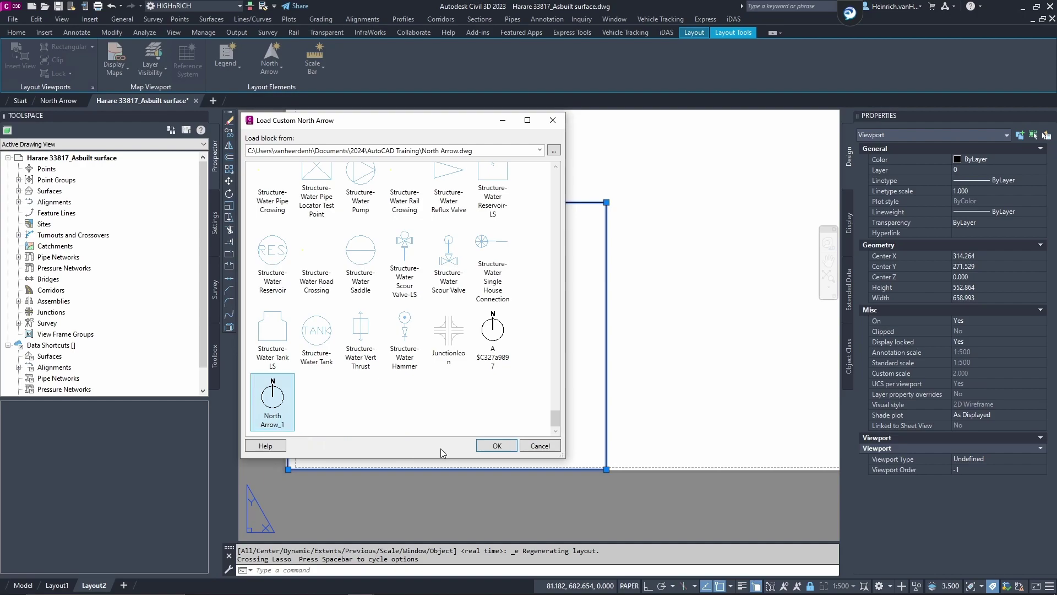
click(496, 447)
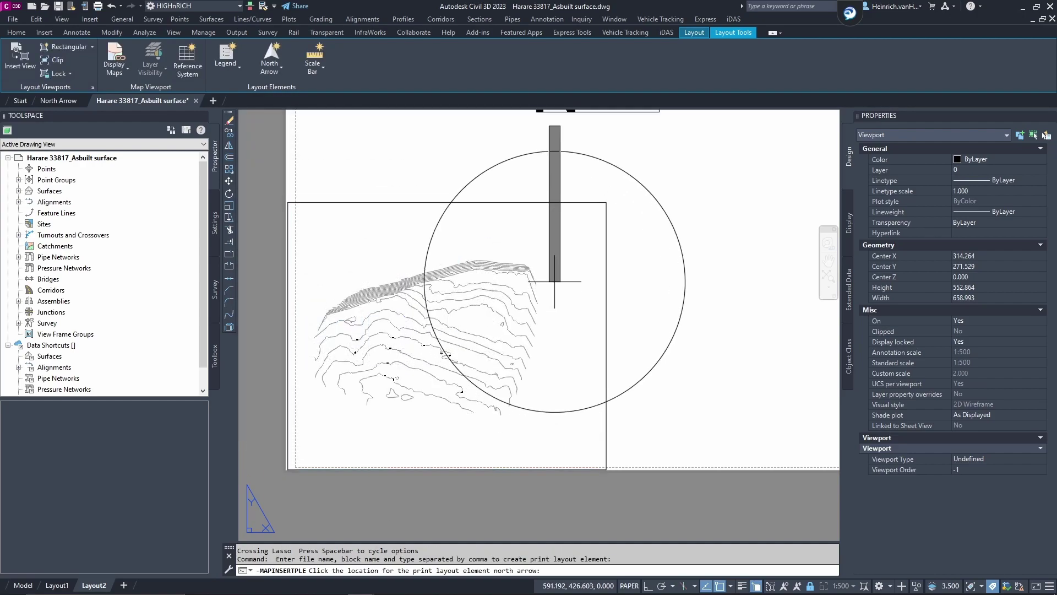
scroll(640, 218, down, 3)
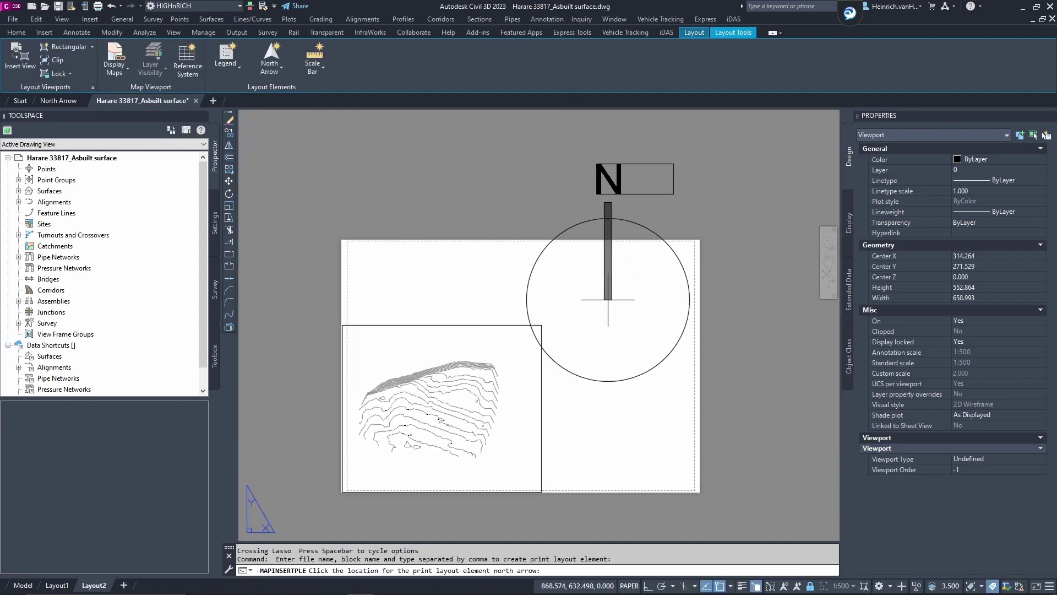
click(624, 299)
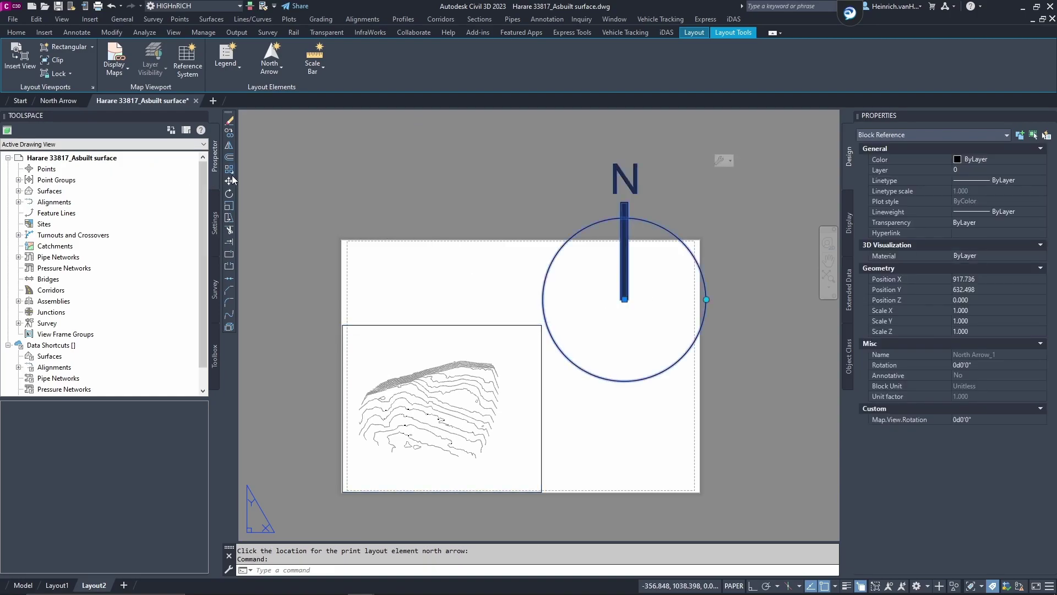
Step: Scale the north arrow about its centre using its circle's radius as the reference length, reducing it to about 0.2 of its size
click(229, 205)
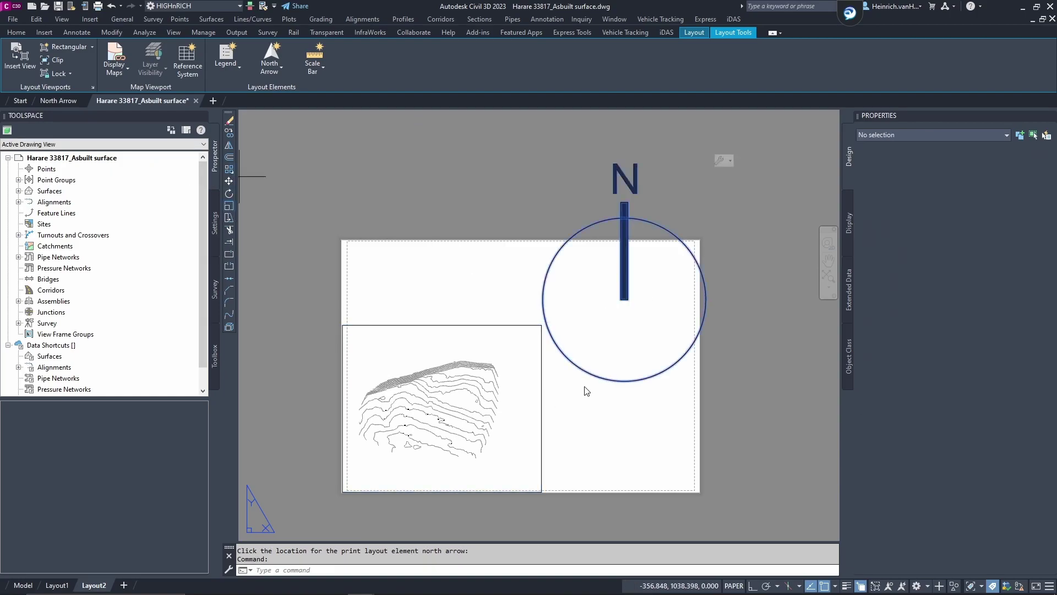
click(624, 299)
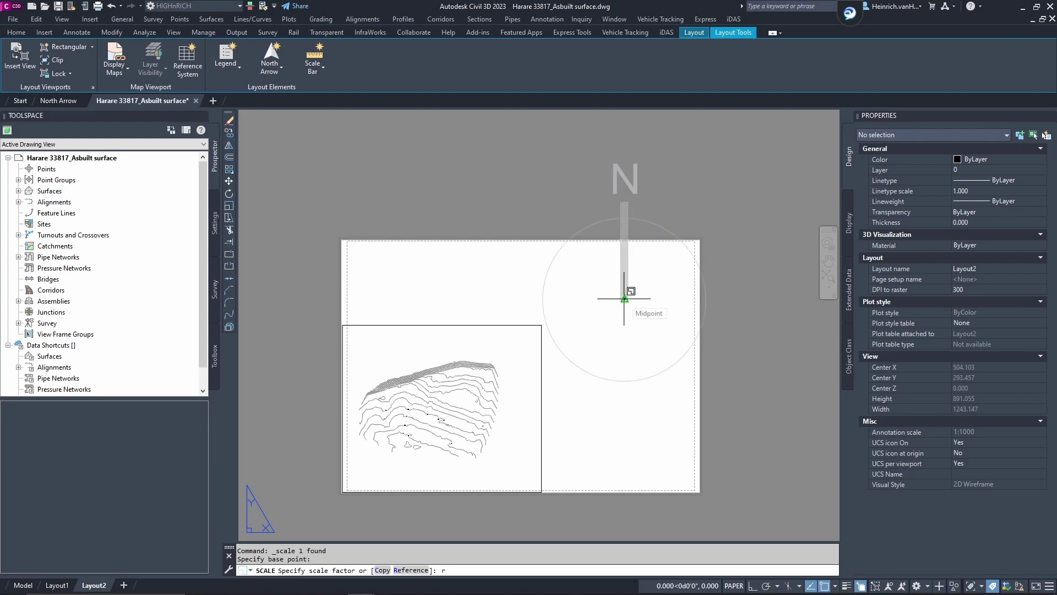
text(r)
key(Return)
click(624, 298)
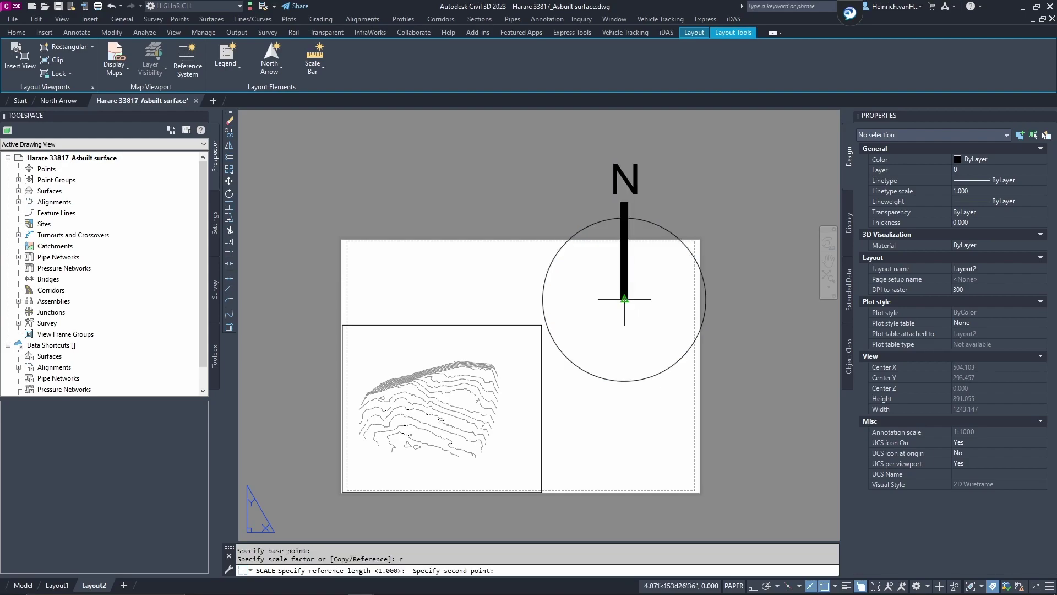
click(543, 299)
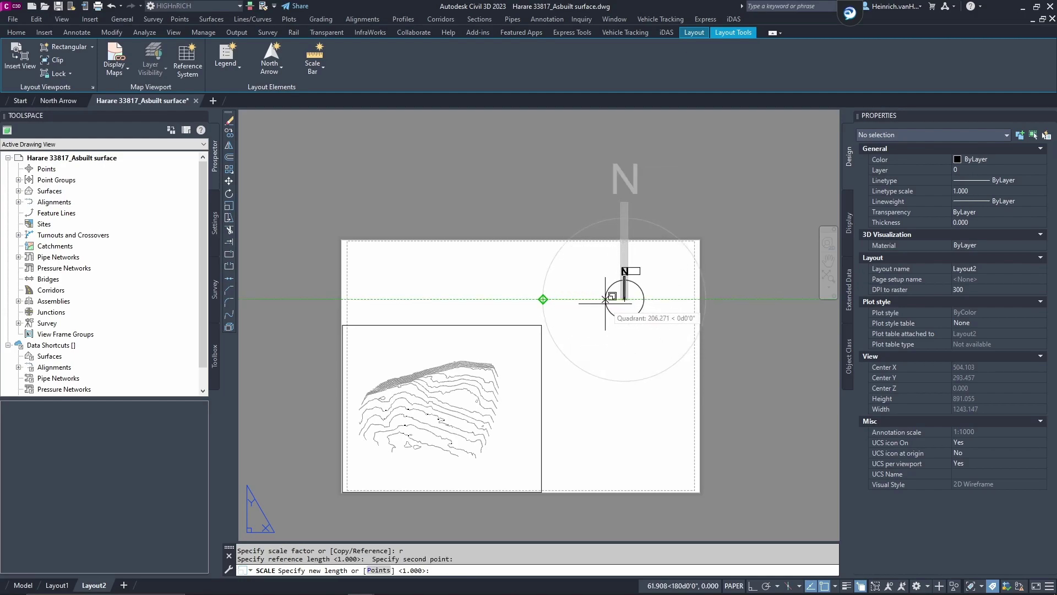
click(605, 299)
key(Escape)
key(Escape)
Step: Rotate the scaled north arrow with its rotation grip to point right at about 269°, and on to point down at about 180°
middle_drag(574, 339, 554, 272)
click(612, 246)
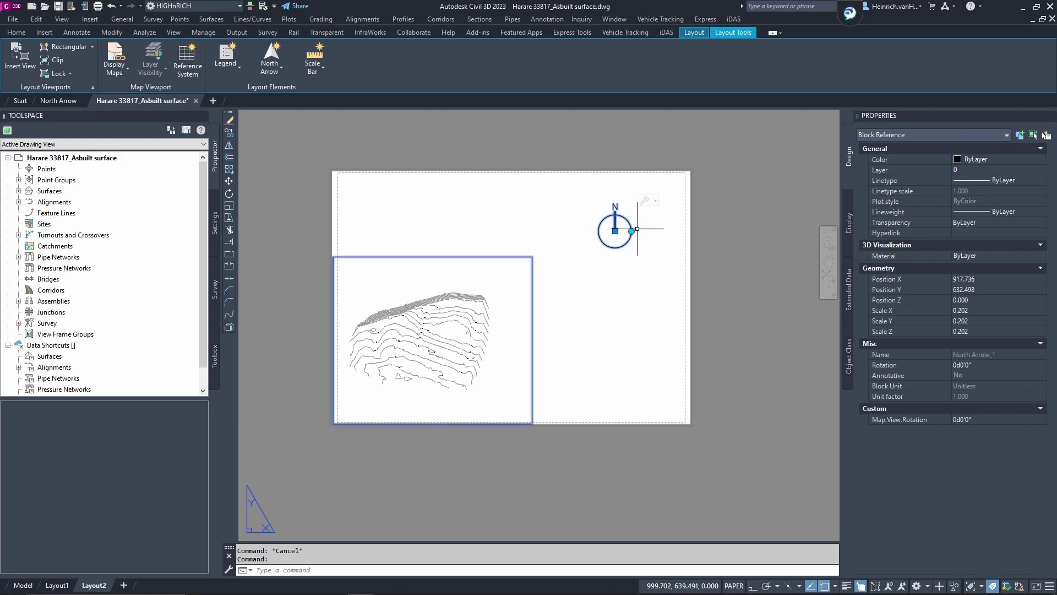
click(631, 231)
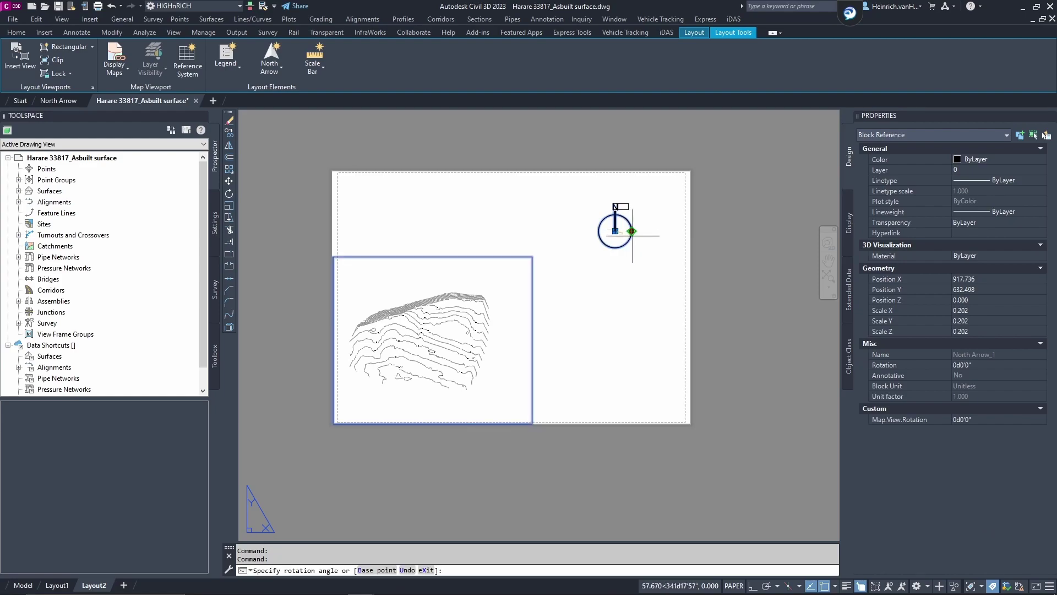
click(614, 276)
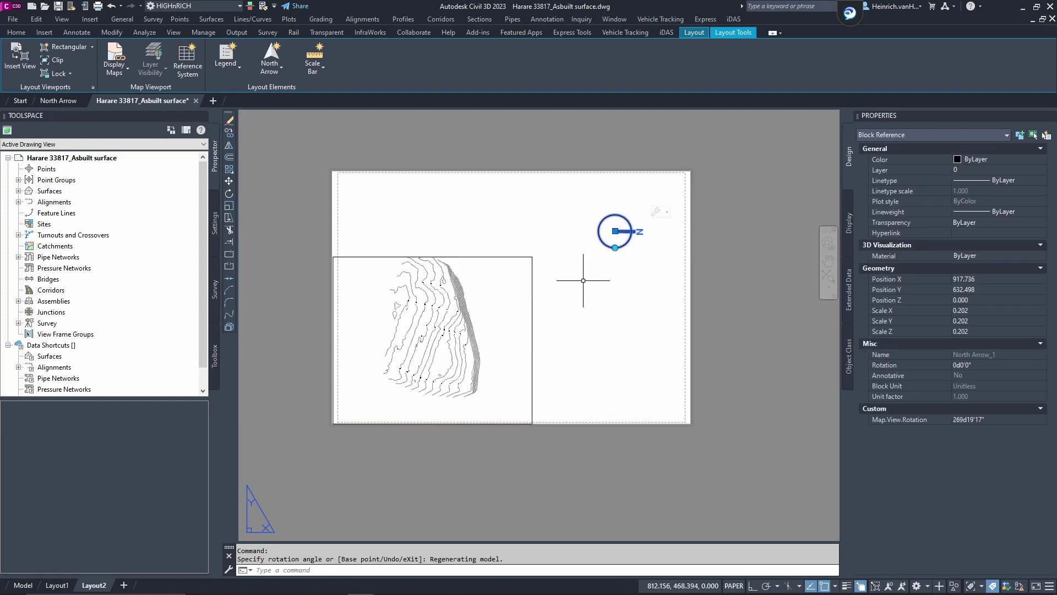
click(615, 248)
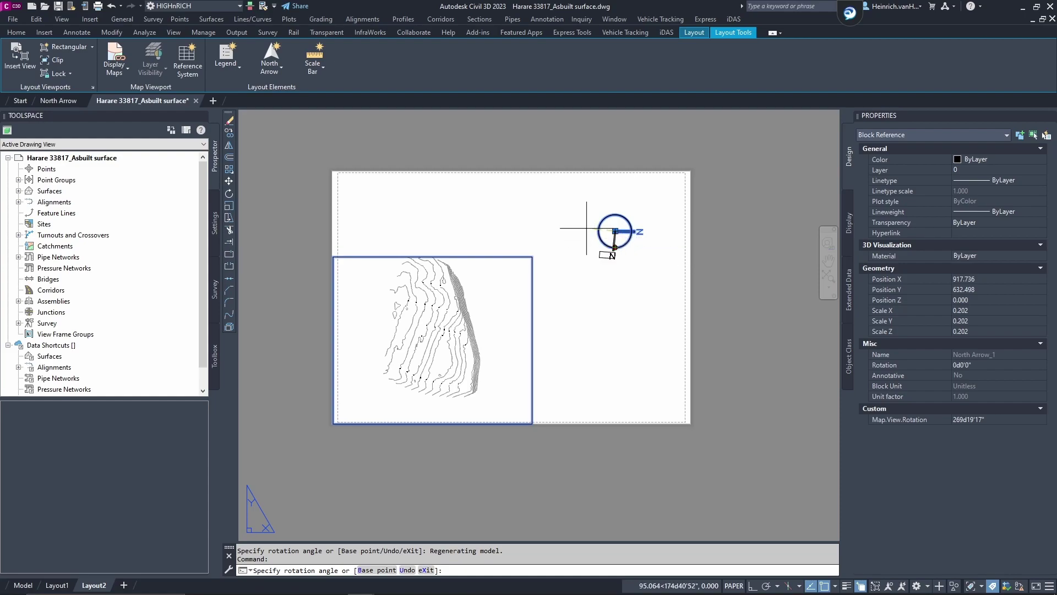
click(587, 230)
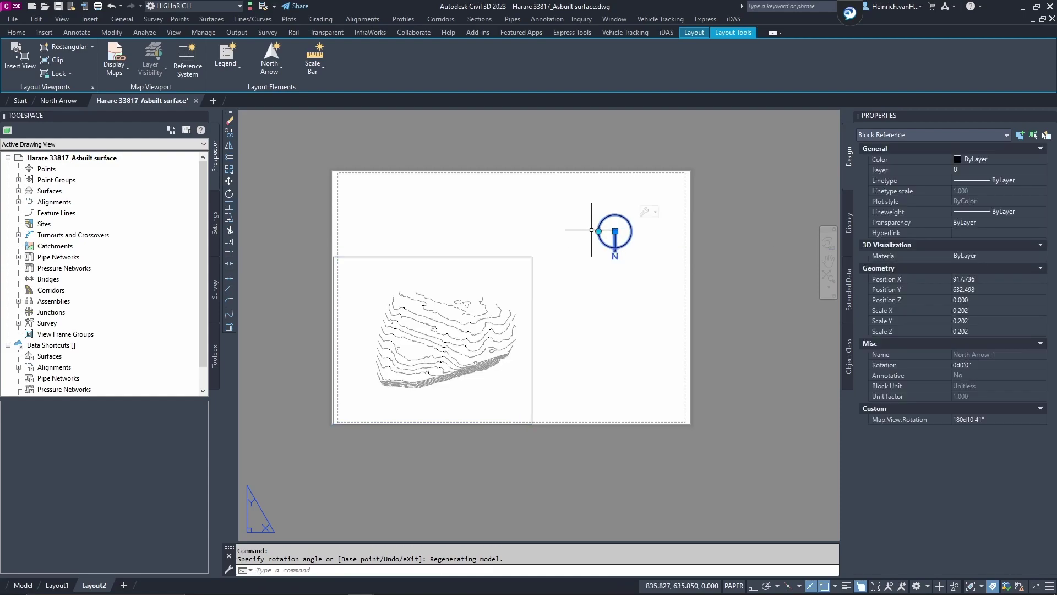
Step: Rotate the north arrow with its grip to point left at about 90°, and on to point up at about 360°
click(599, 231)
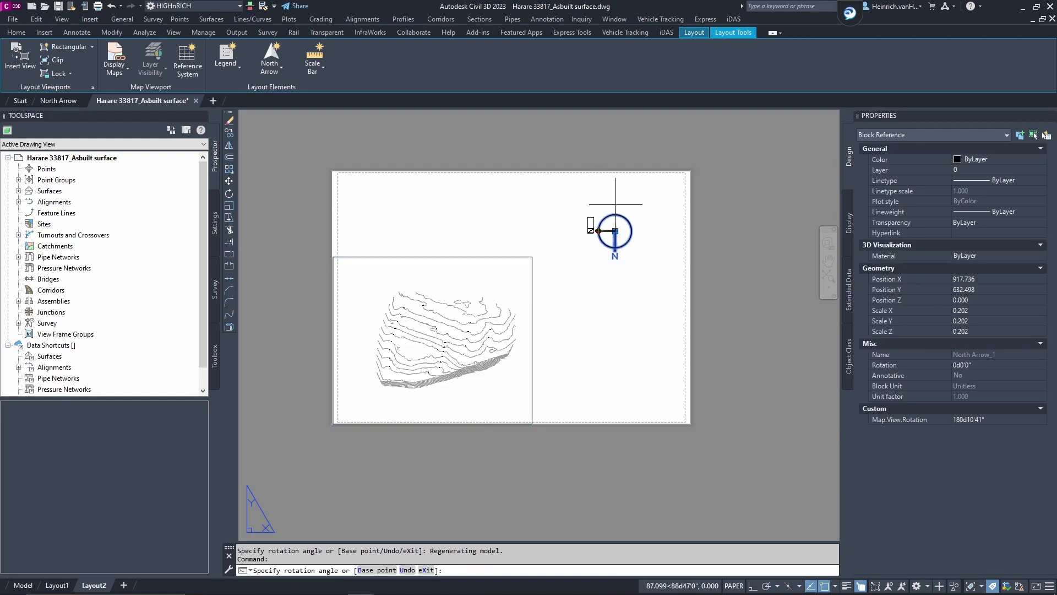
click(615, 205)
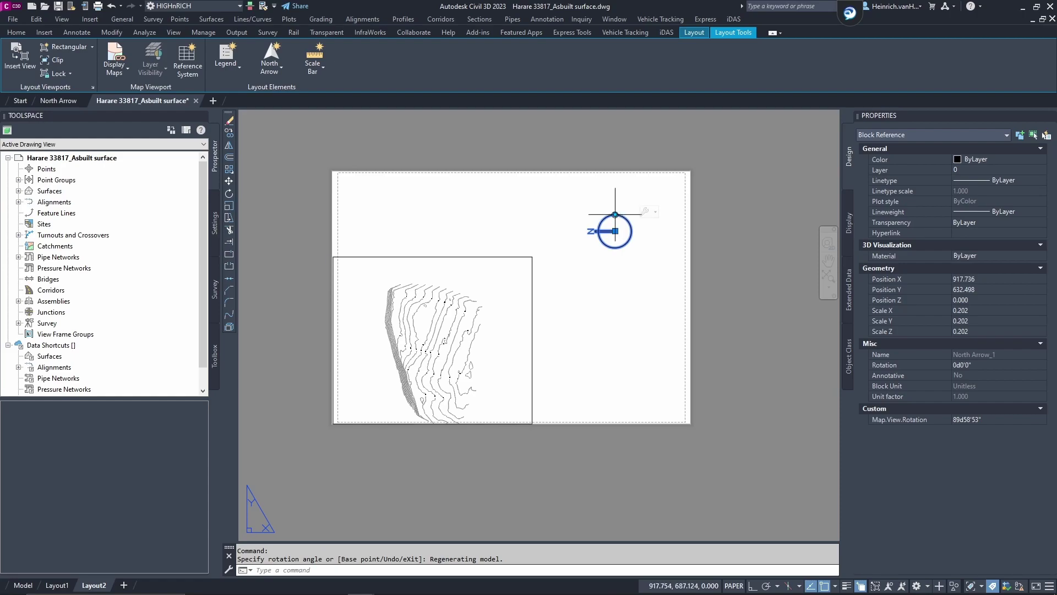
click(615, 214)
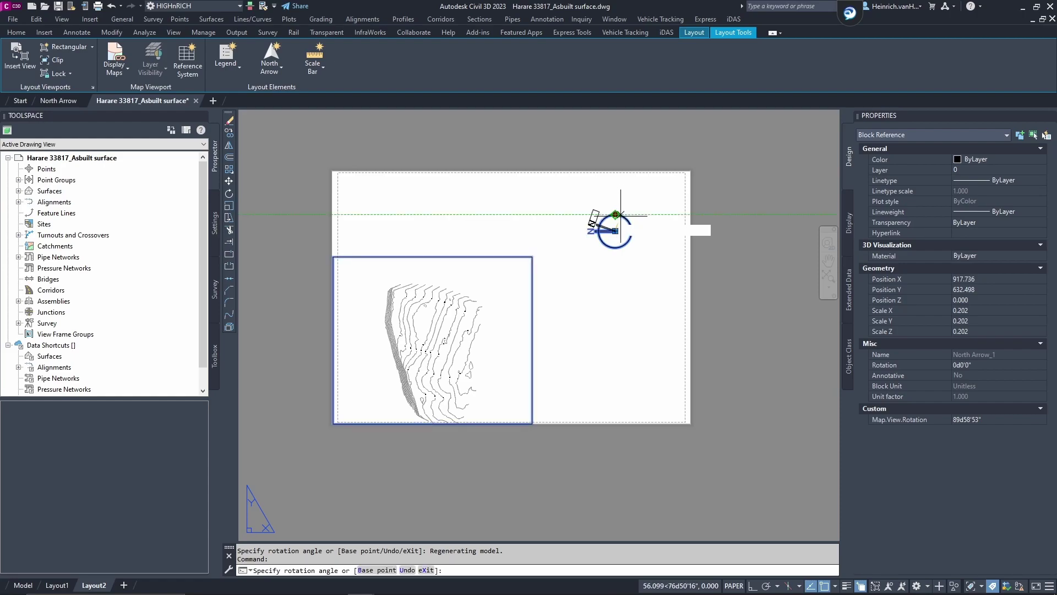
click(650, 230)
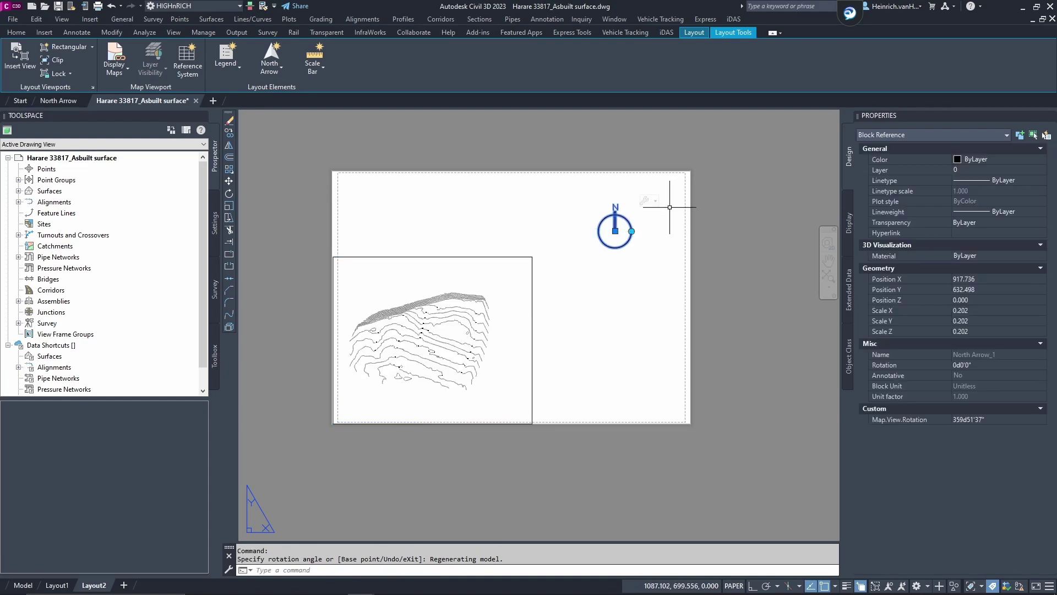